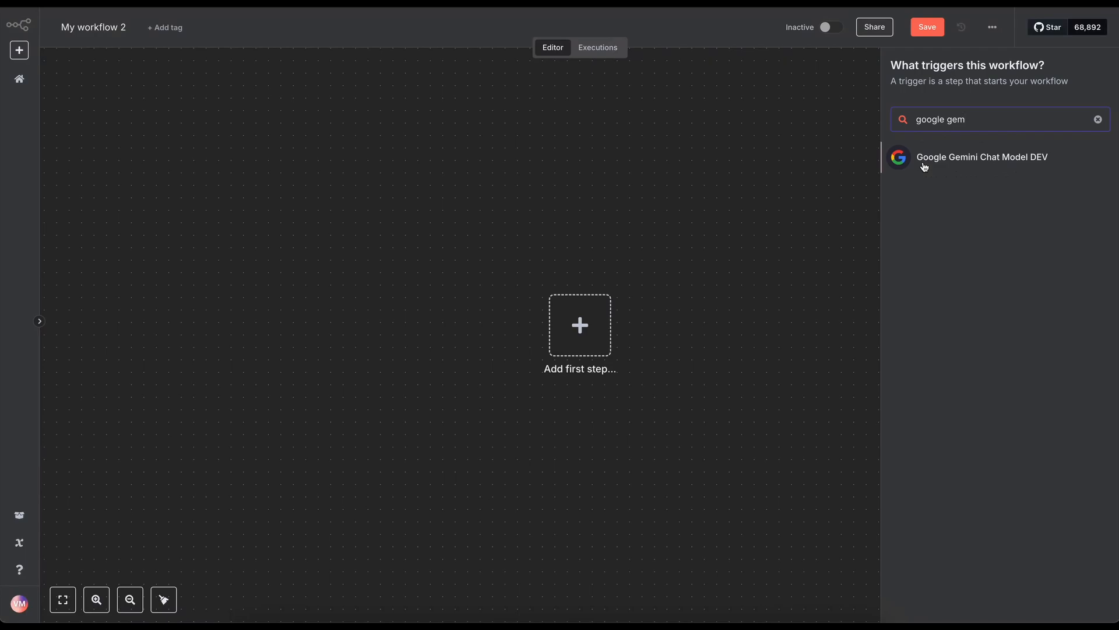
click(1049, 169)
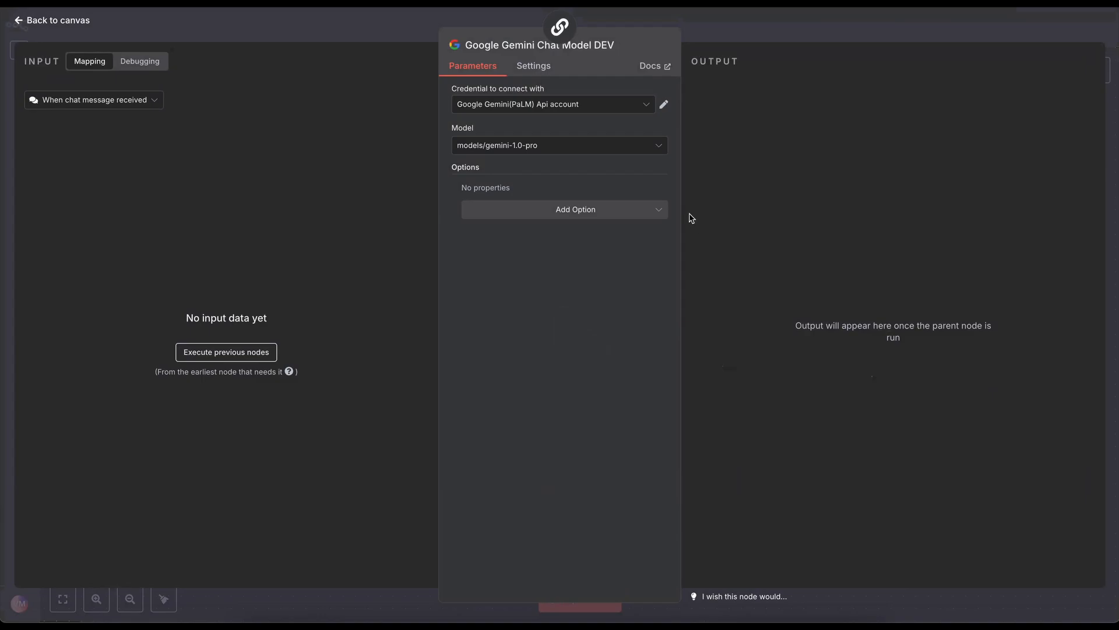
click(660, 211)
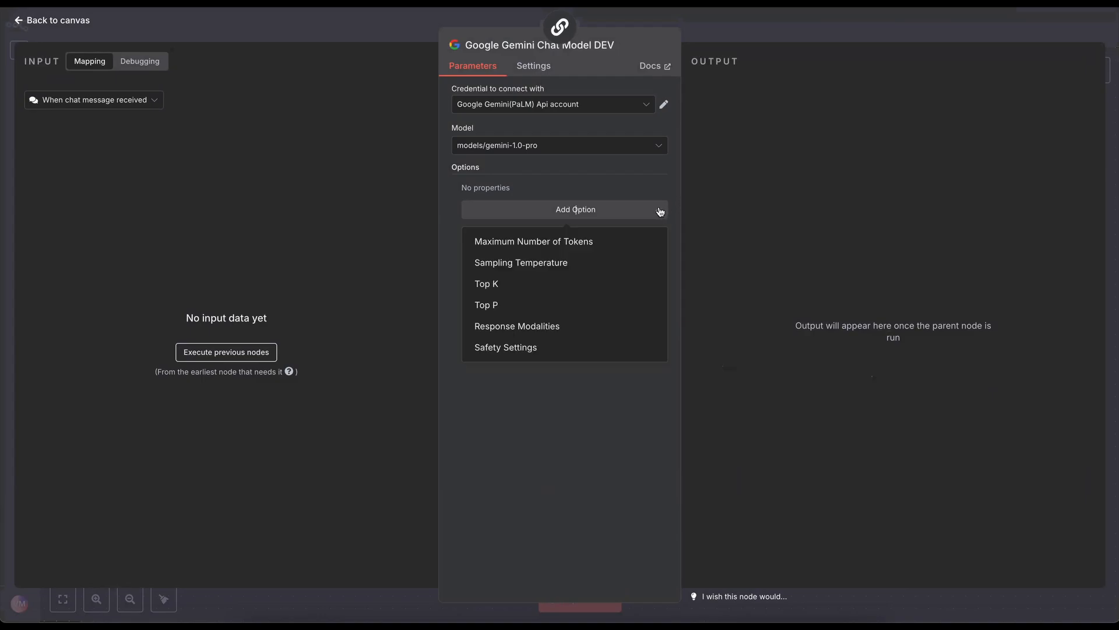
click(530, 326)
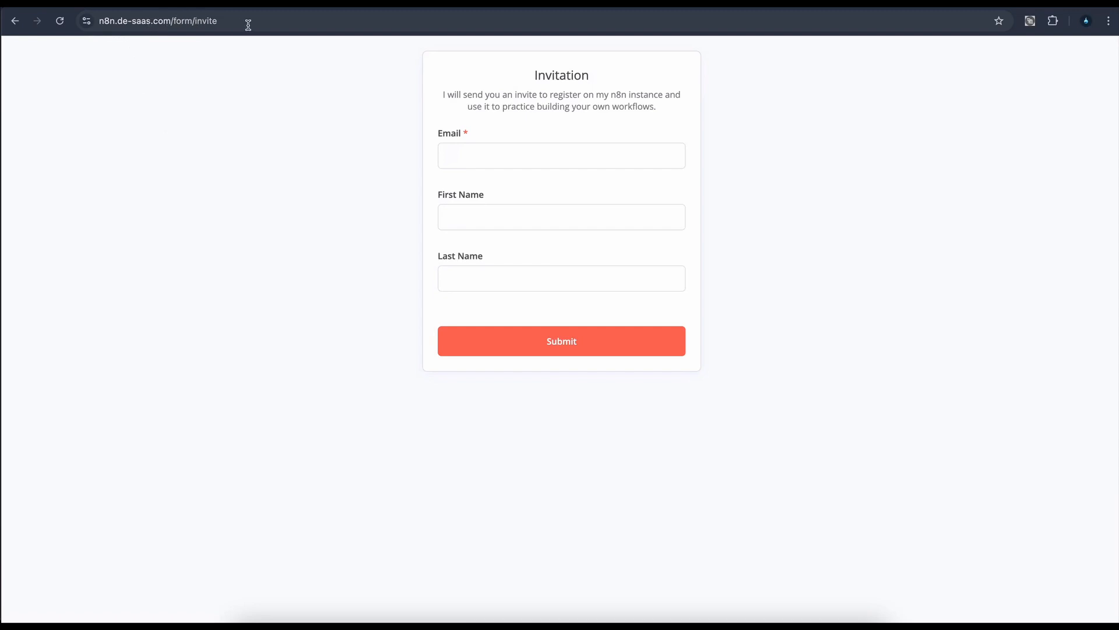
click(409, 168)
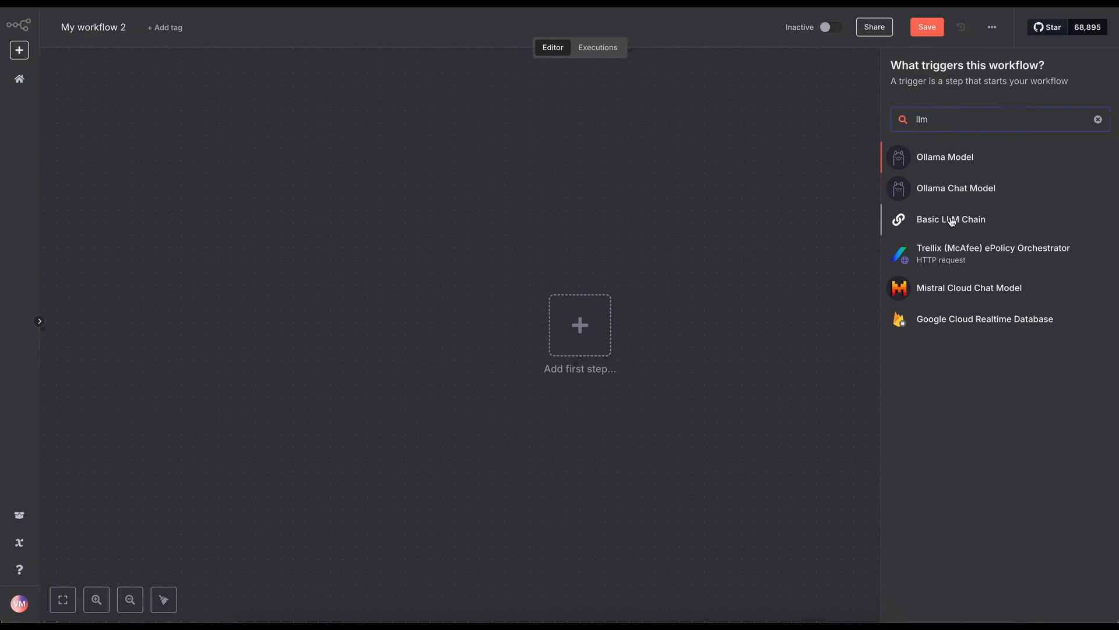
Add a Basic LLM Chain node to the empty workflow and attach a Google Gemini Chat Model DEV as its model.
click(951, 220)
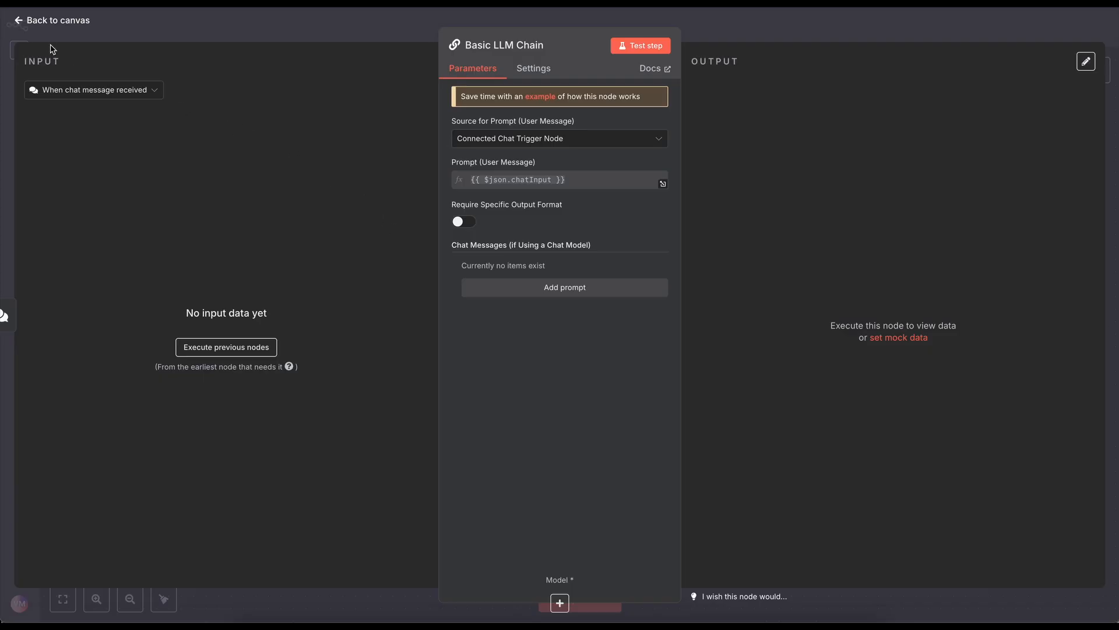
click(26, 23)
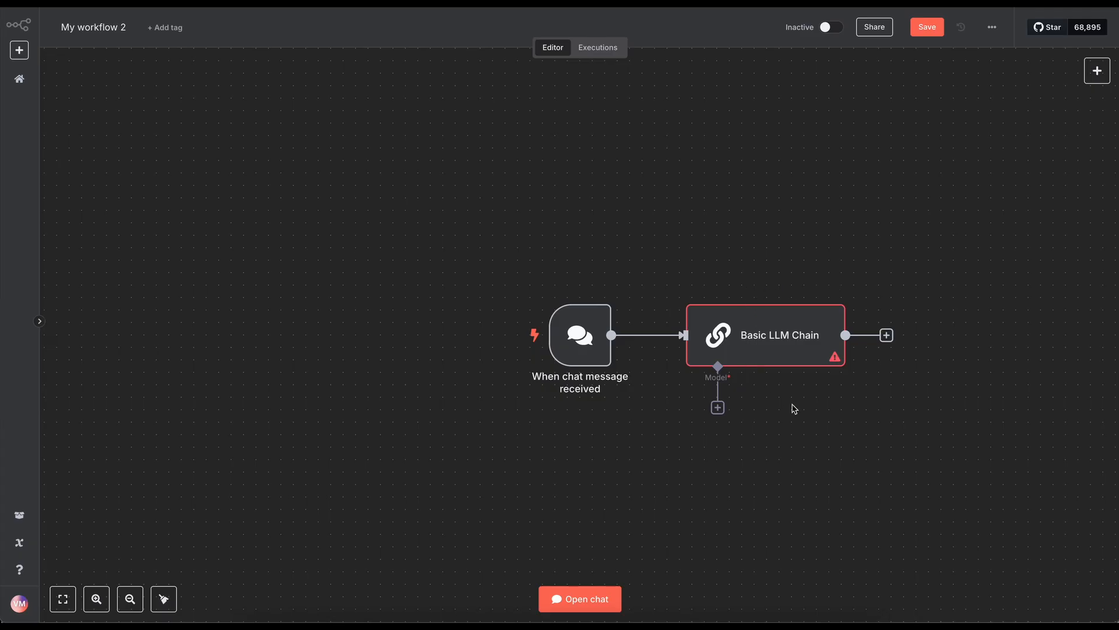
click(719, 407)
click(955, 392)
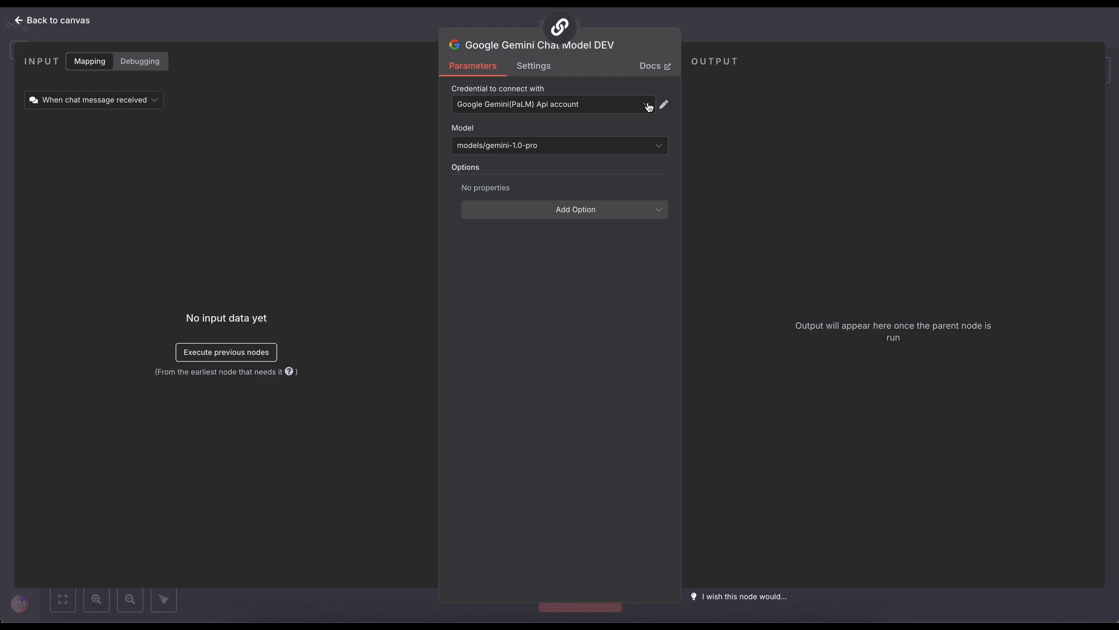
Set the Gemini chat model to models/gemini-2.0-flash-exp-image-generation.
click(660, 146)
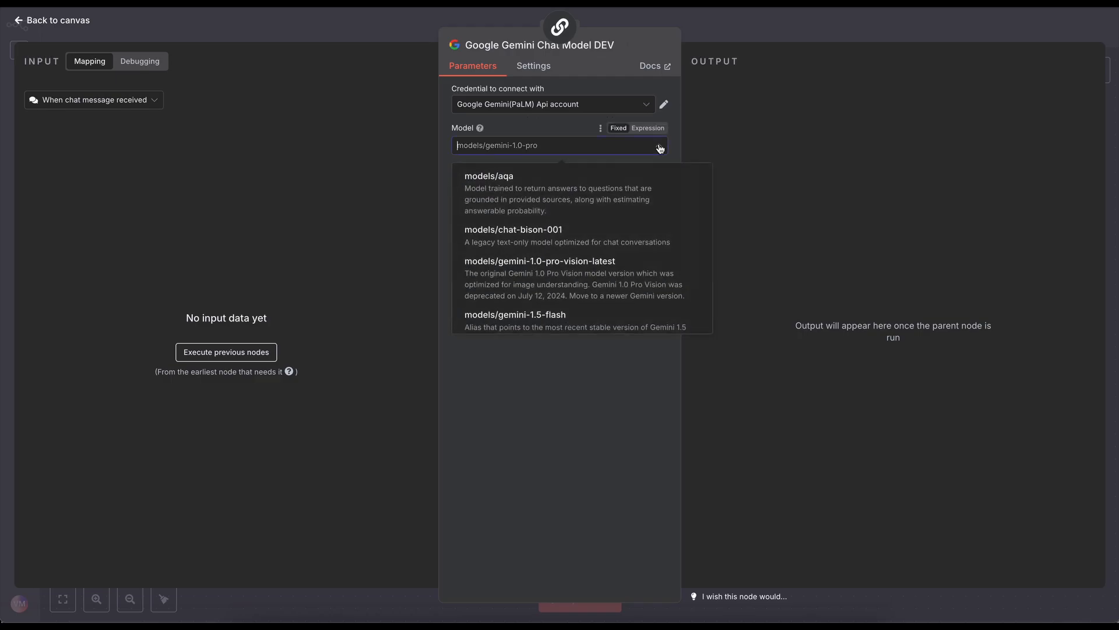
scroll(565, 224, down, 10)
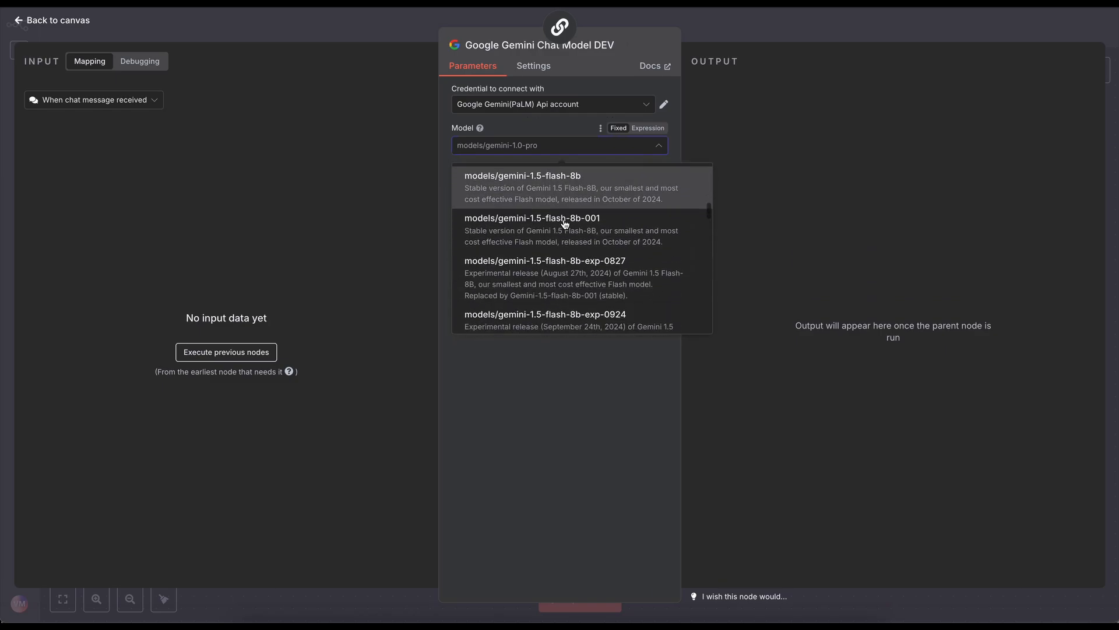
scroll(565, 224, down, 5)
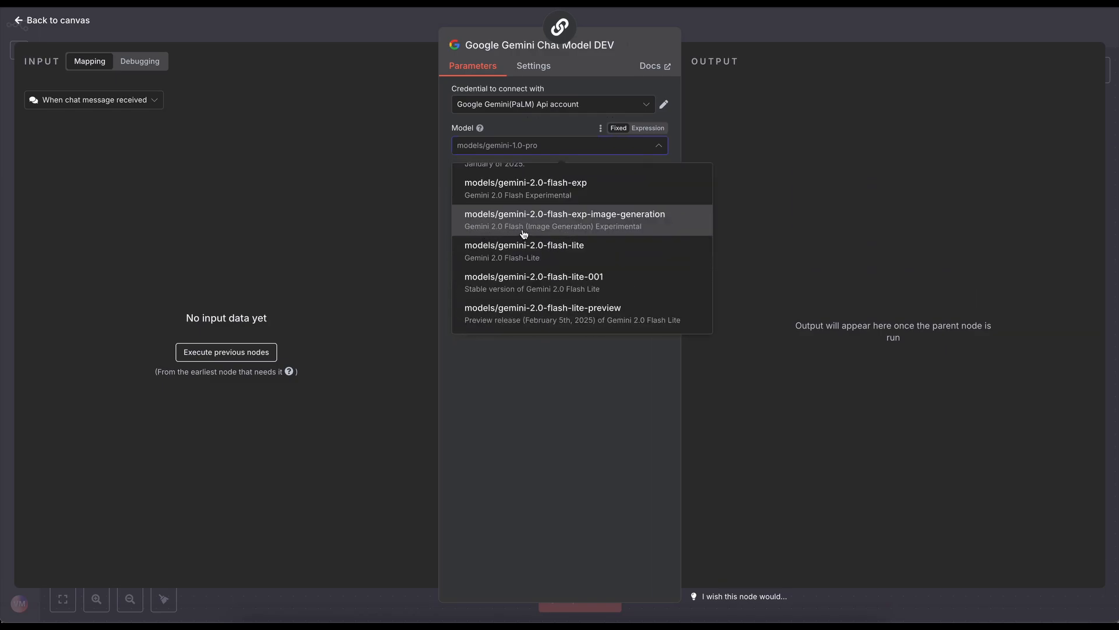
click(623, 231)
Add the Response Modalities option to the Gemini model, set it to "text,image", and return to the canvas.
click(658, 211)
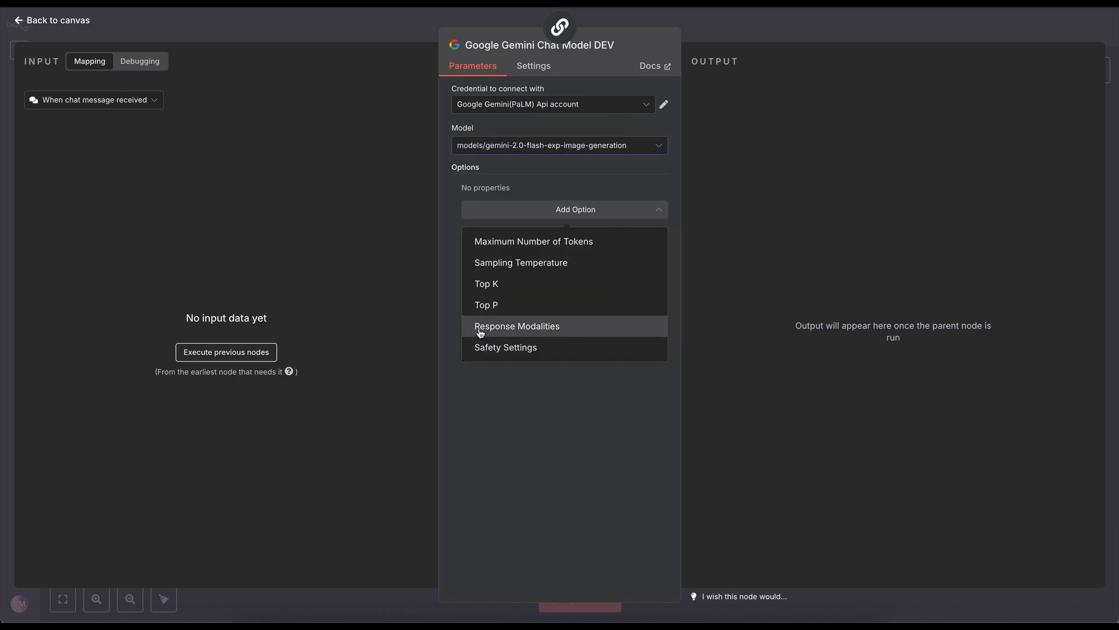
click(561, 329)
click(526, 205)
text(text,)
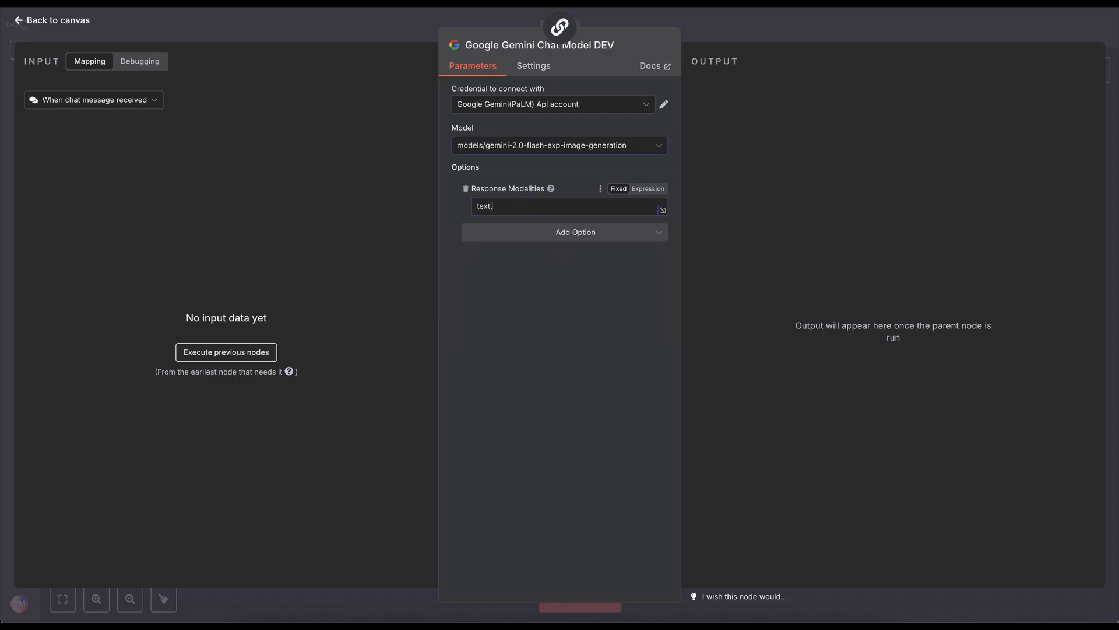
text(image)
click(19, 22)
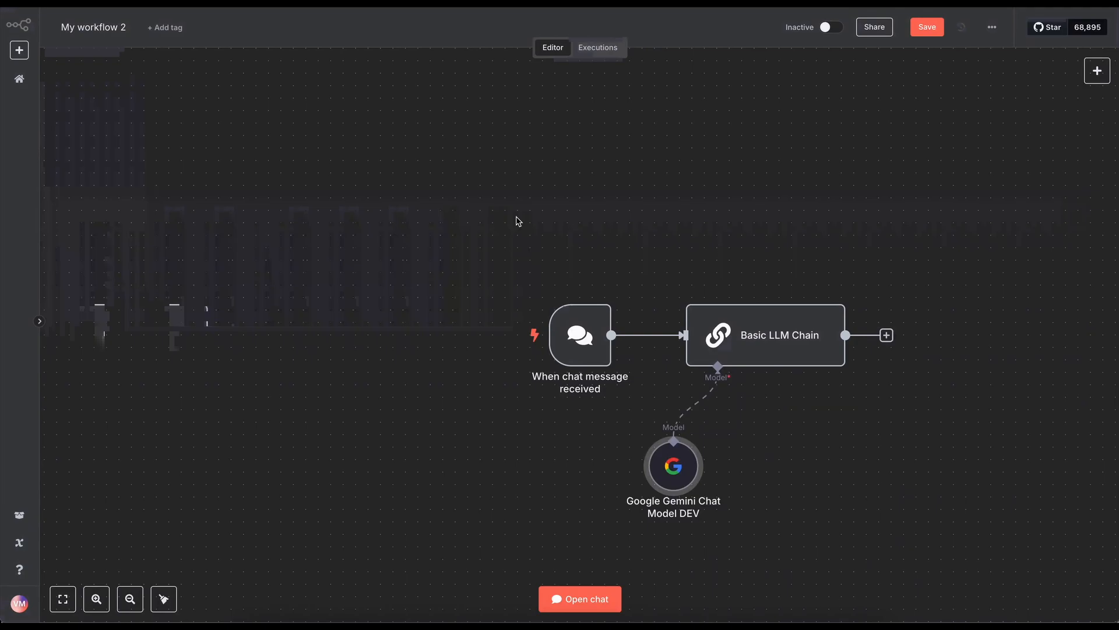
Send "an image of a ice cream truck" in the workflow chat and highlight the base64 data in the reply.
click(581, 600)
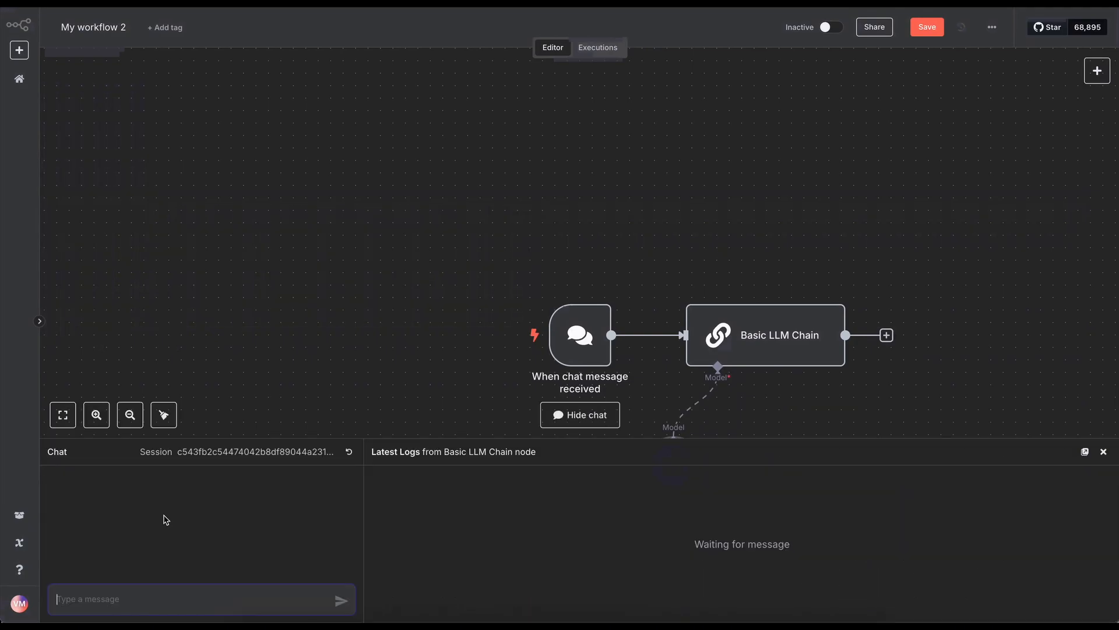
text(an image of a)
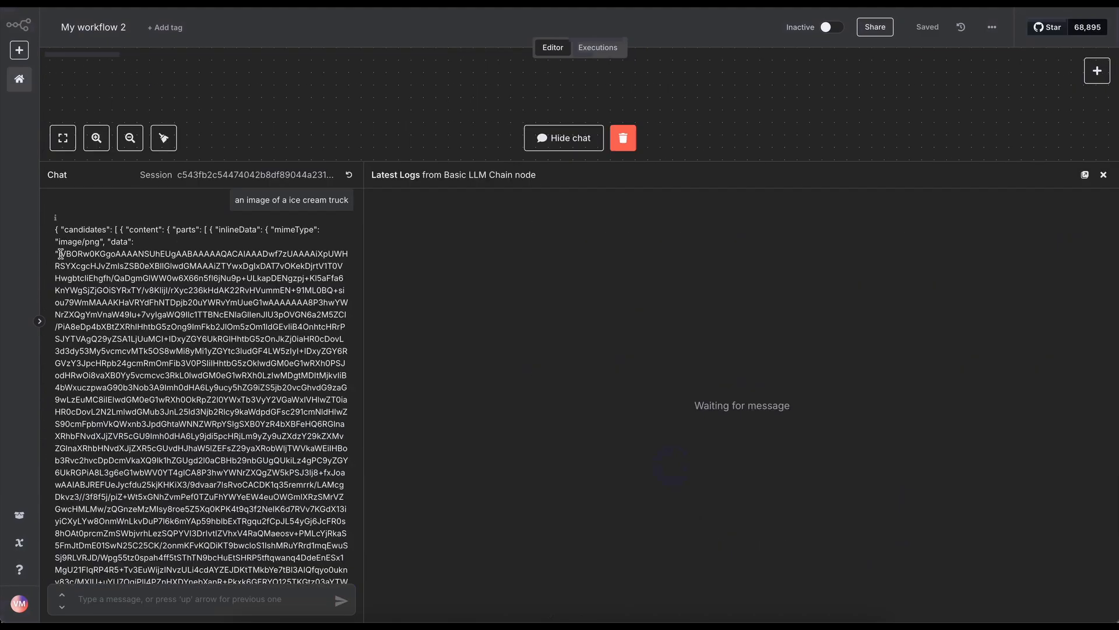
drag(59, 253, 308, 471)
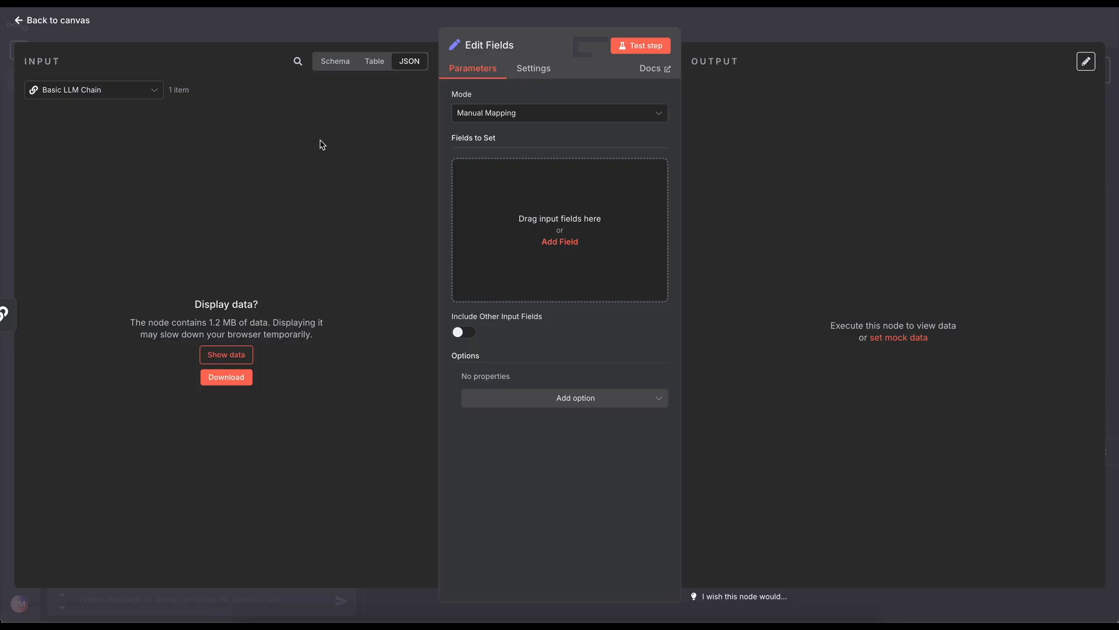
In the Edit Fields node, add a string field named data mapped to the input's inlineData.data value and test the node.
click(228, 355)
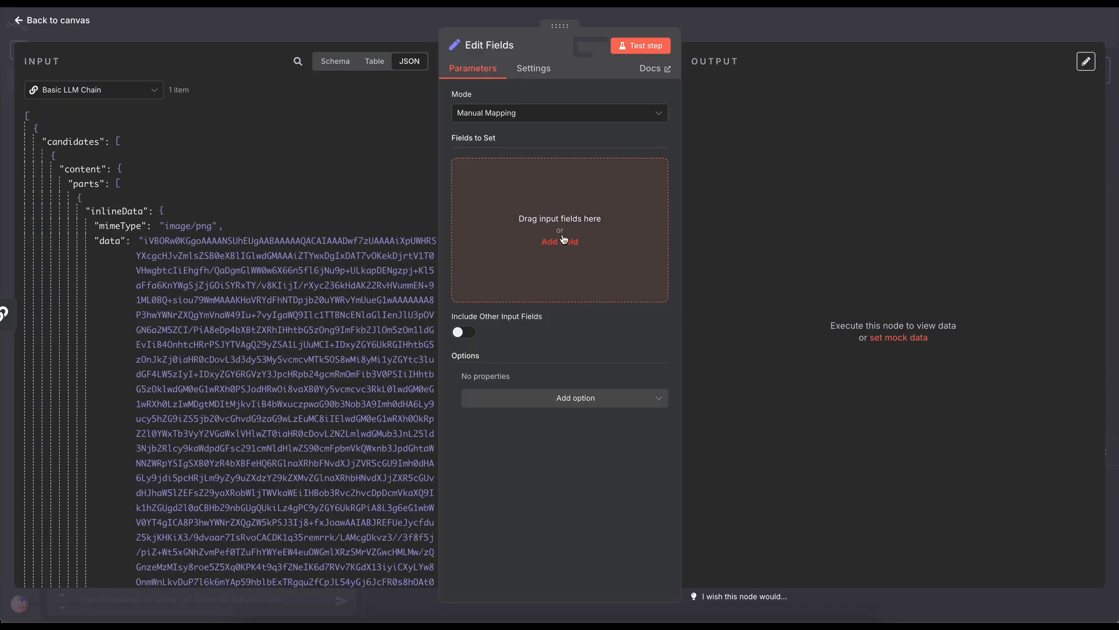
click(561, 240)
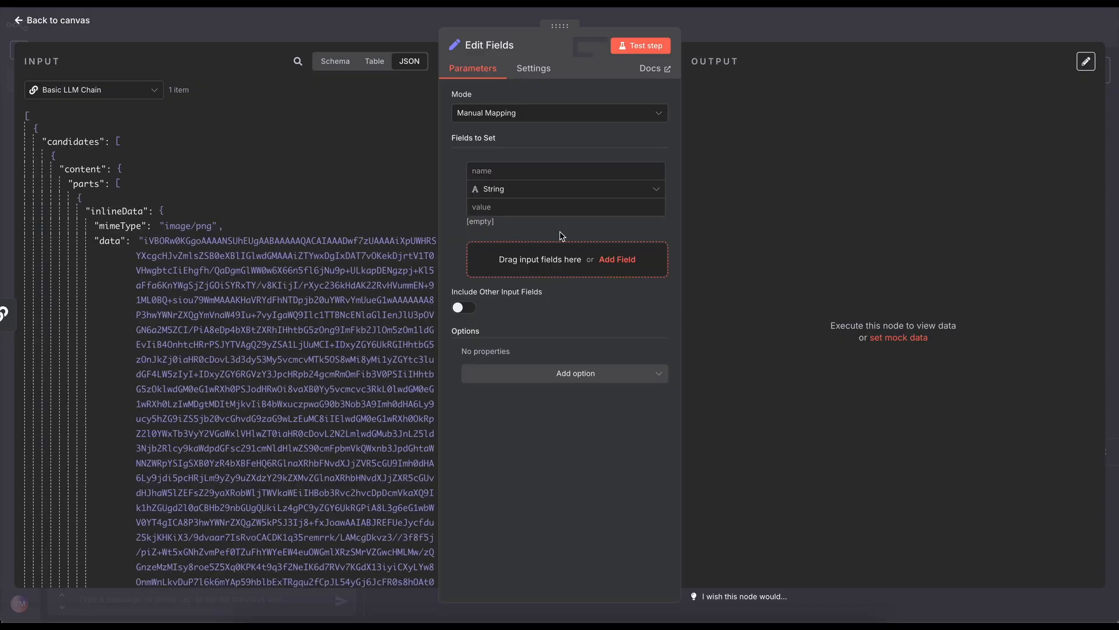
text(data)
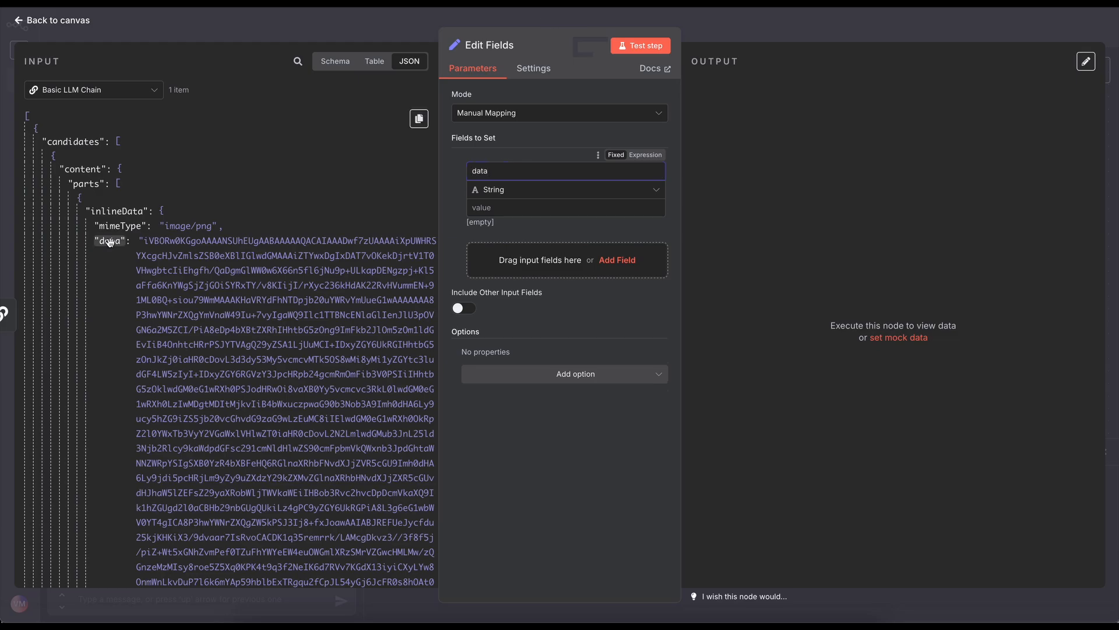
drag(110, 242, 560, 209)
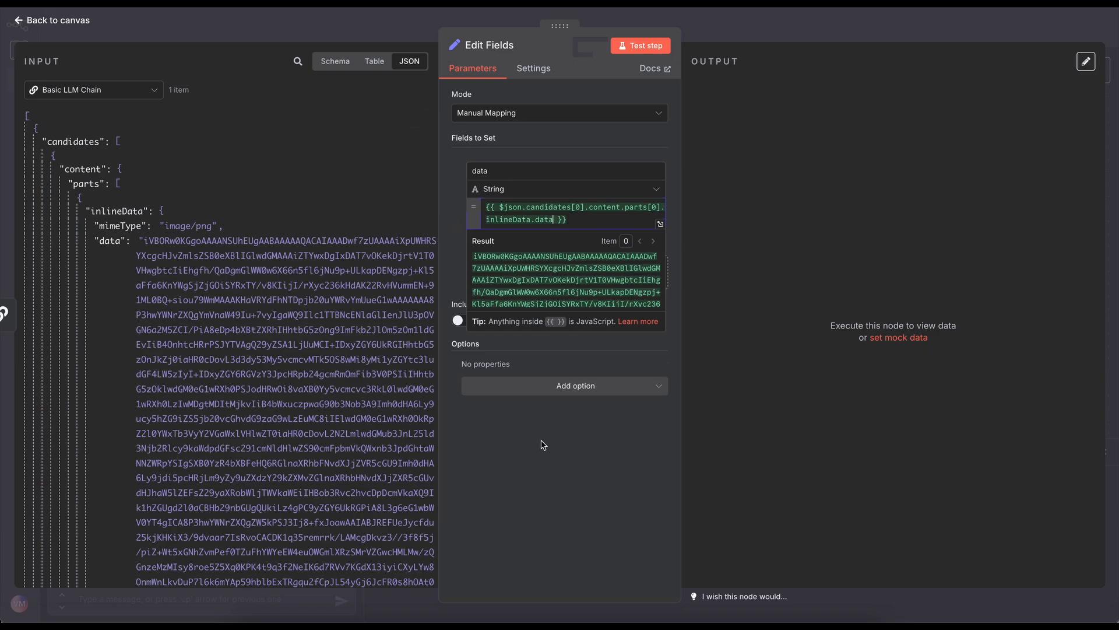
click(542, 445)
click(640, 46)
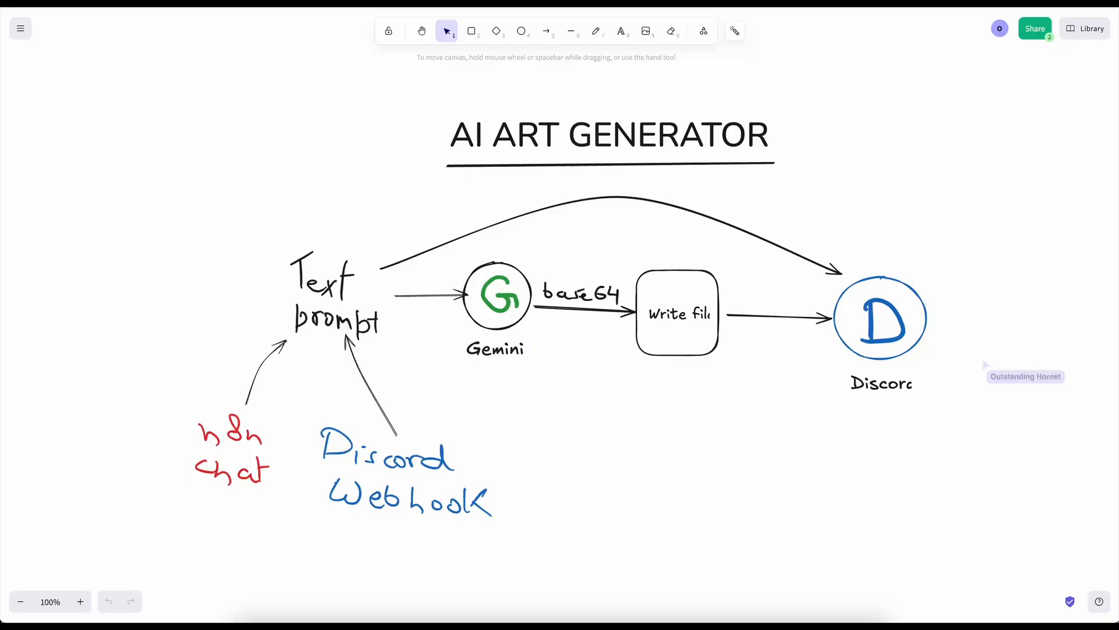
Switch to the AI Art Generator diagram and trace the base64 arrow from Gemini to Write file with the laser pointer.
click(735, 31)
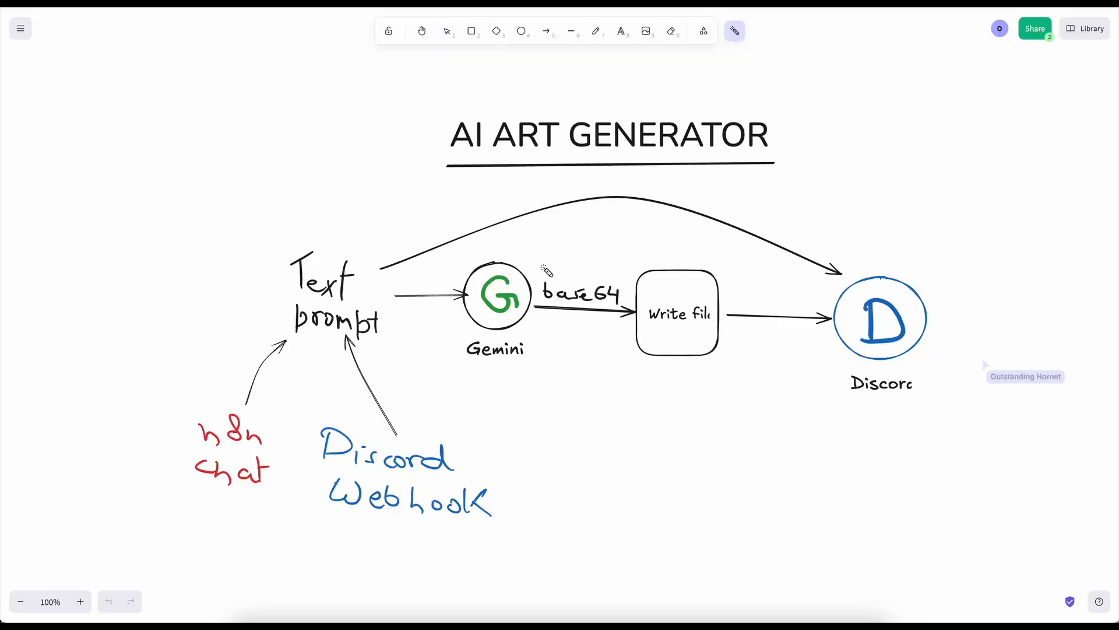
mouse_move(543, 307)
mouse_down()
mouse_move(621, 319)
mouse_move(685, 363)
mouse_move(696, 265)
mouse_move(641, 283)
mouse_up()
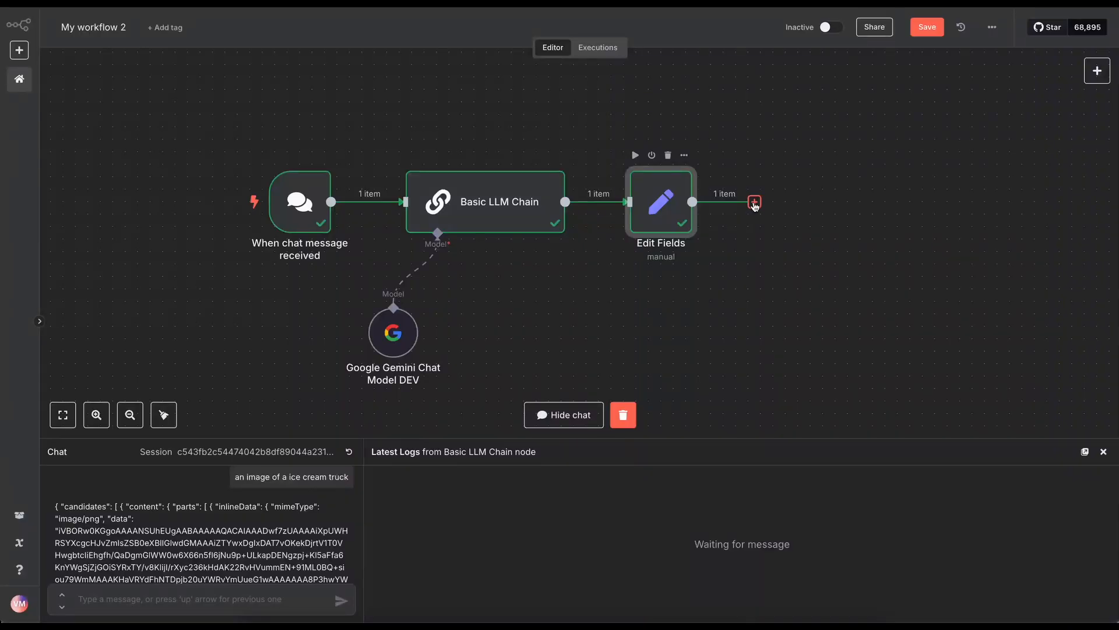
Back in n8n, add a Move Base64 String to File node after Edit Fields, with data as its Base64 input field, and test it.
click(754, 202)
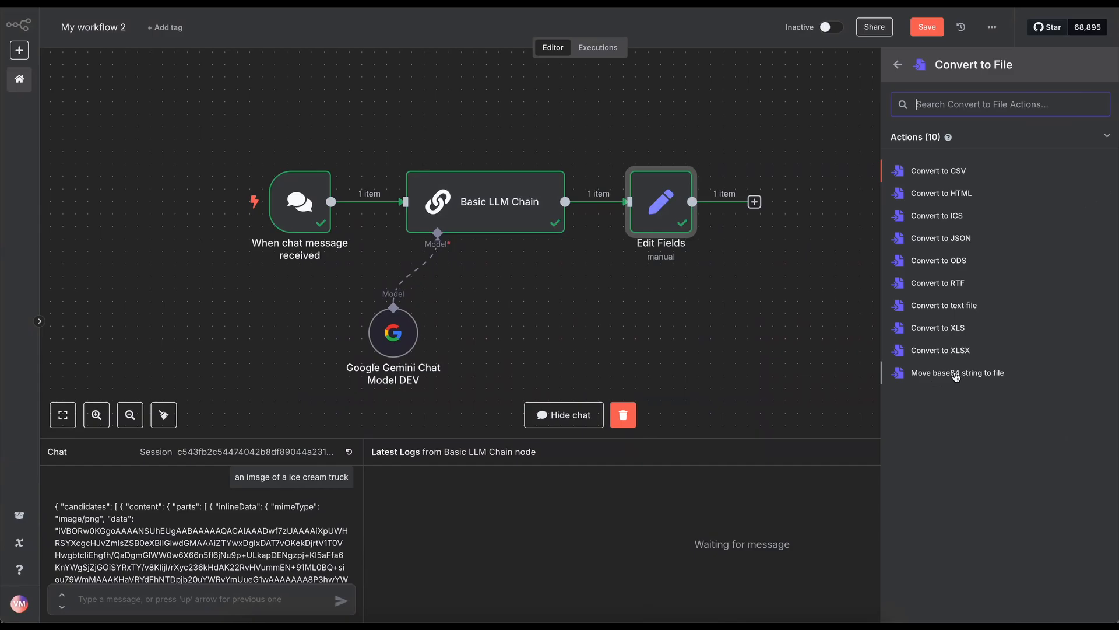
click(957, 376)
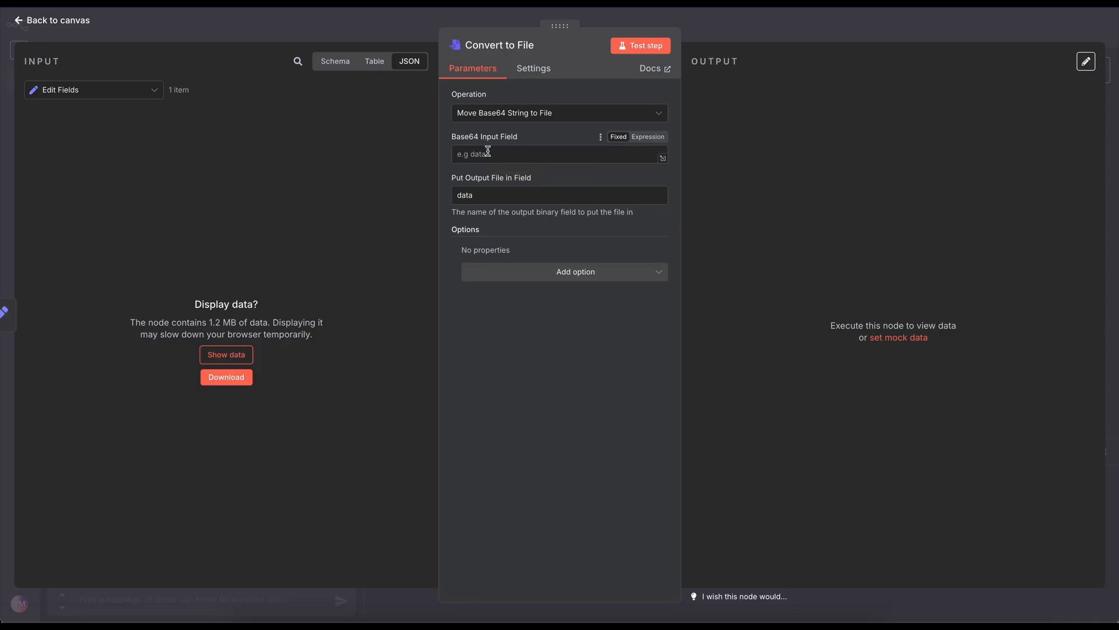
click(489, 153)
text(data)
click(641, 45)
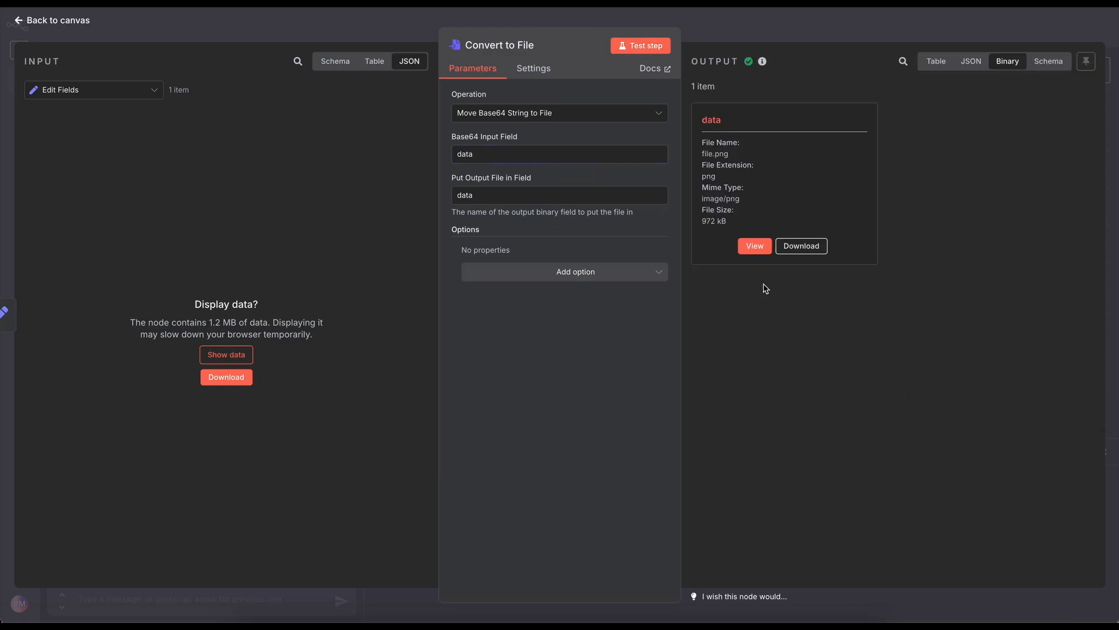
View the image file output by the Convert to File node and compare it with the base64 data in the chat reply.
click(755, 254)
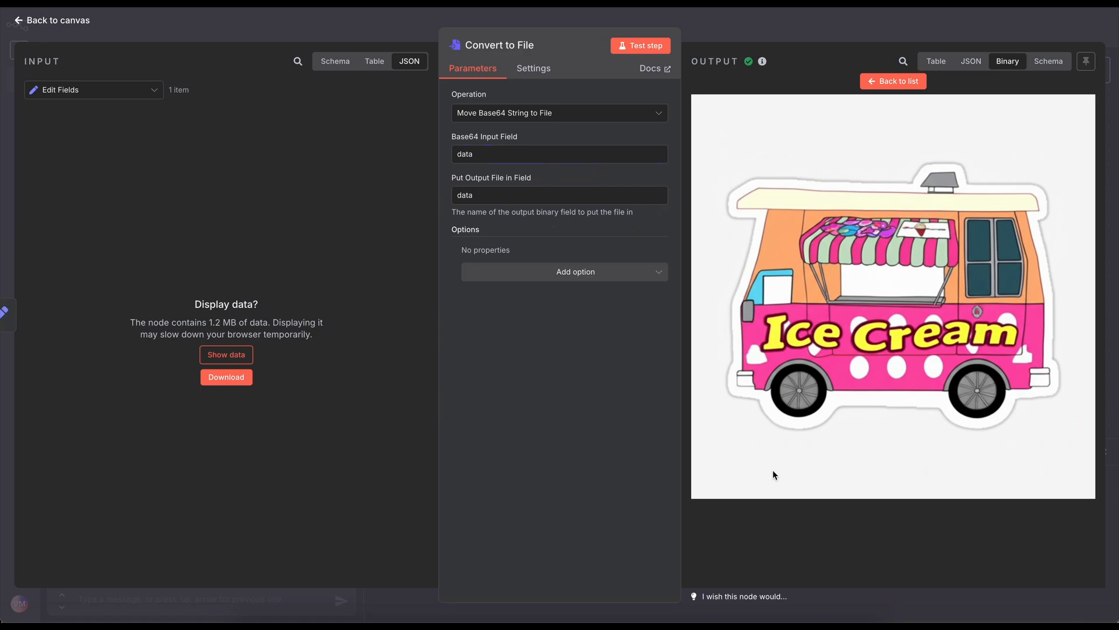
key(Escape)
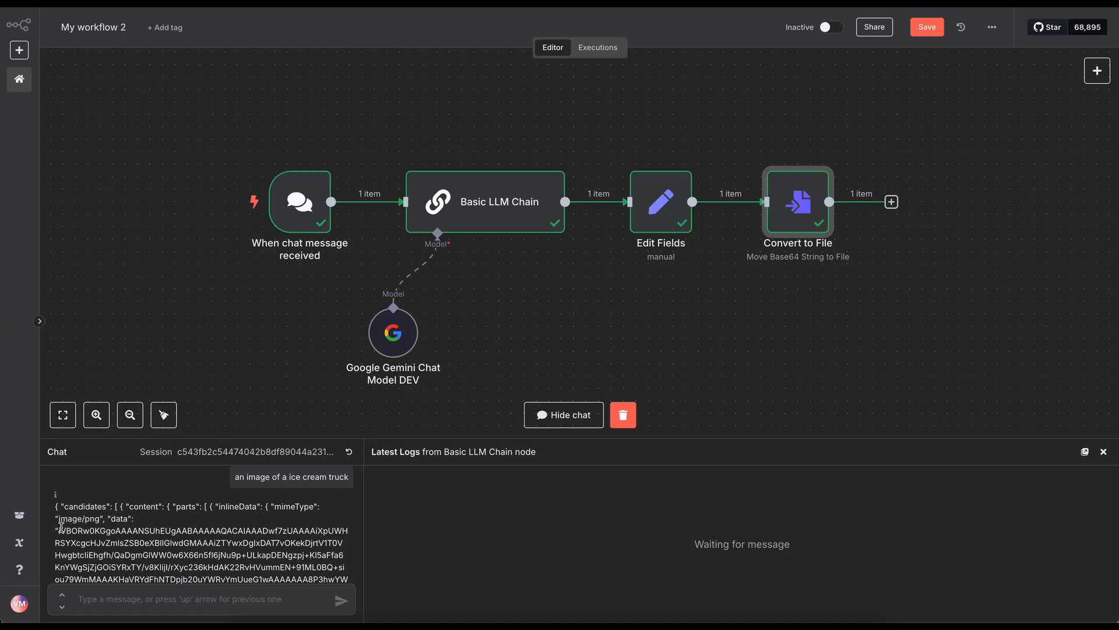
drag(61, 527, 264, 564)
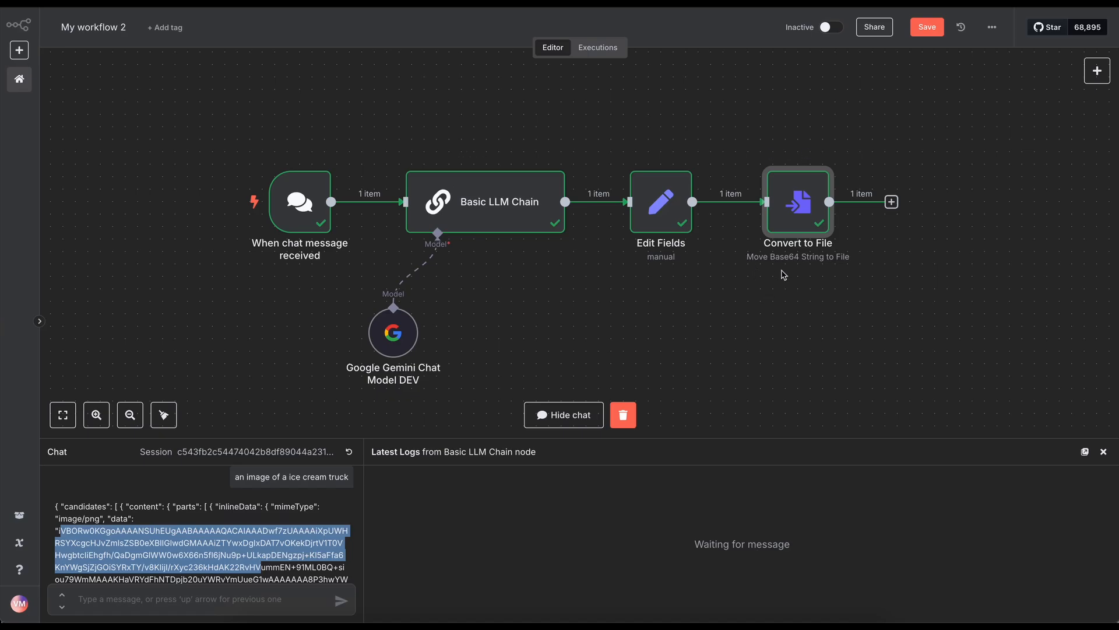
click(792, 202)
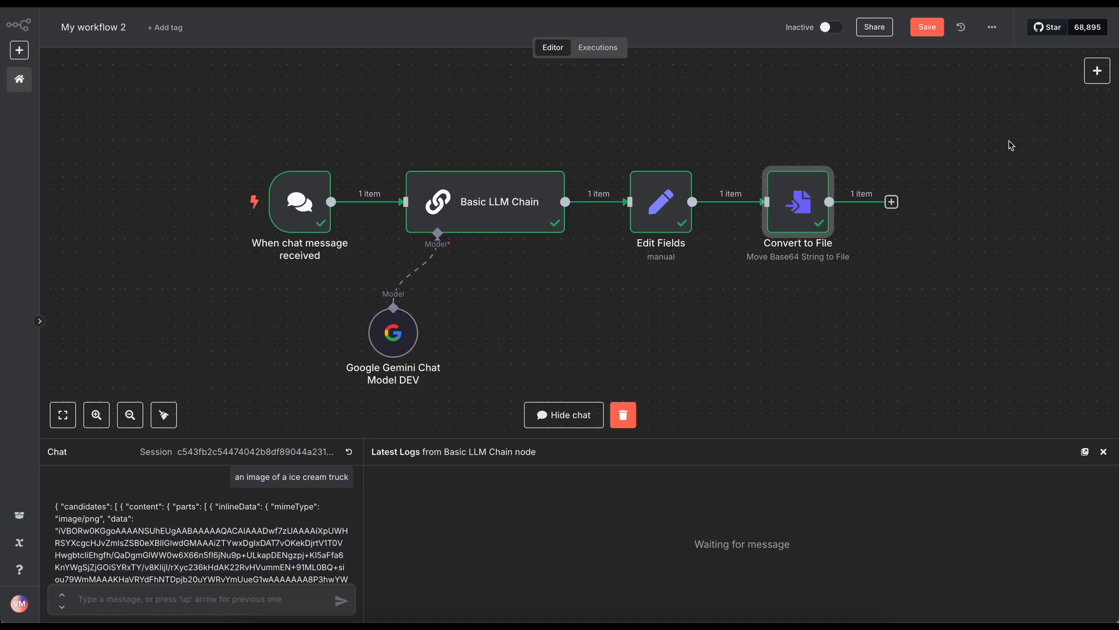
Add a Discord node with the Send a message action after the Convert to File node.
click(1097, 71)
text(discor)
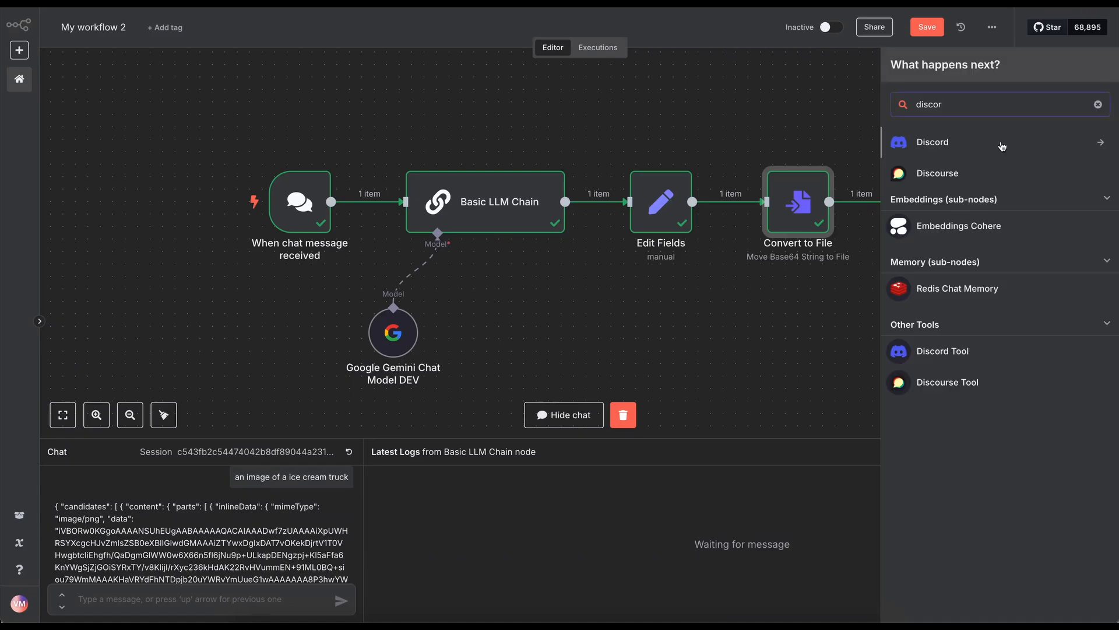
click(1002, 146)
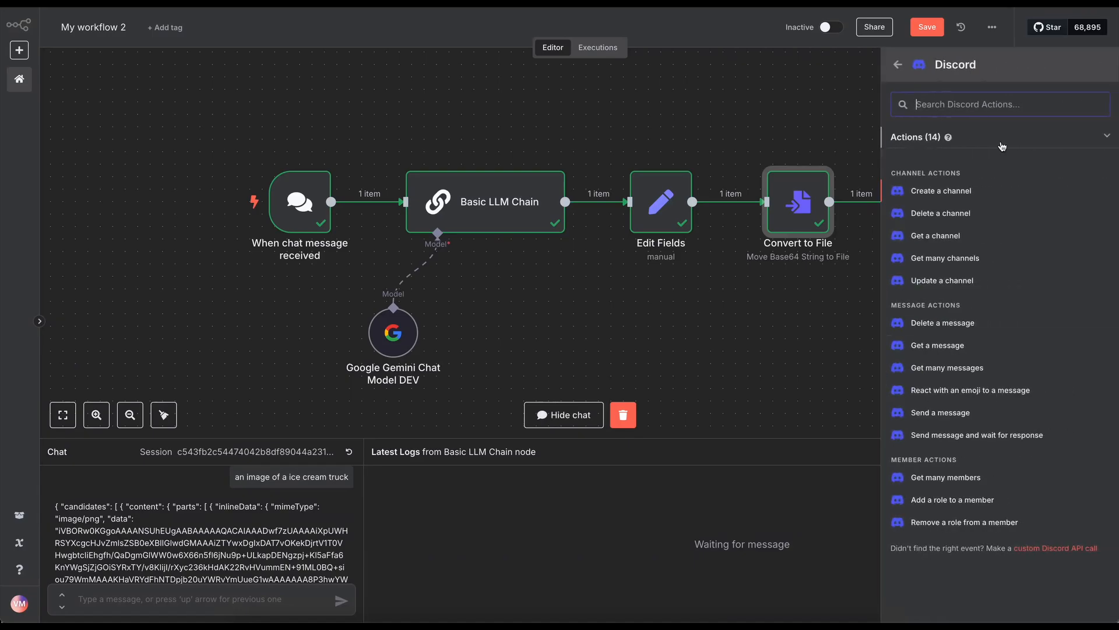
click(932, 413)
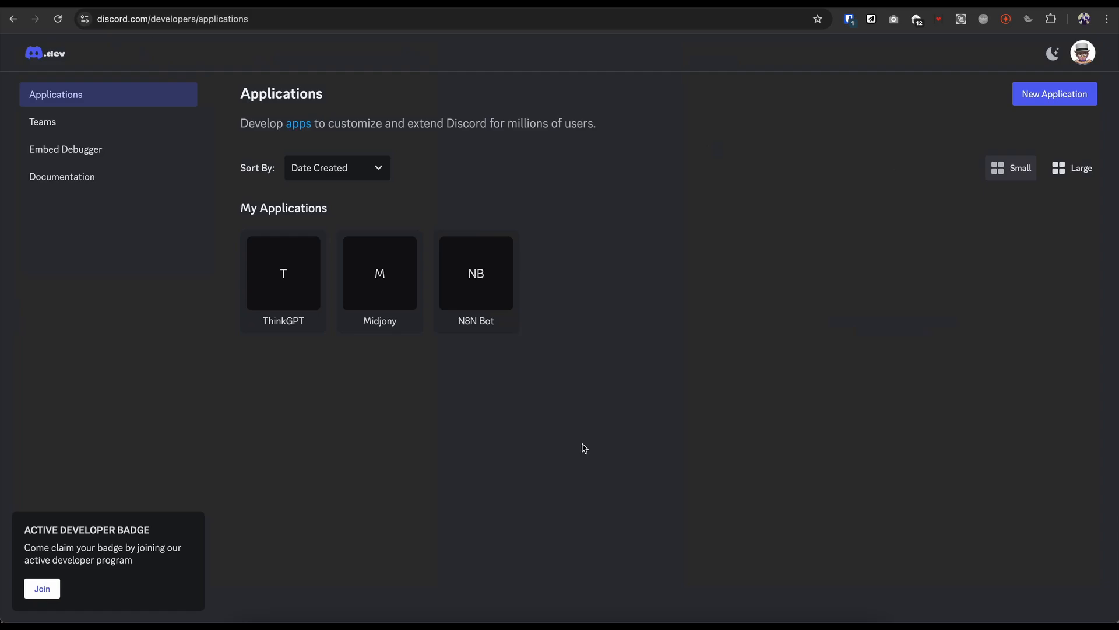
In the Discord developer portal, create a new application named Test Bot, accepting the developer terms.
click(1056, 100)
text(Test Bot)
click(440, 345)
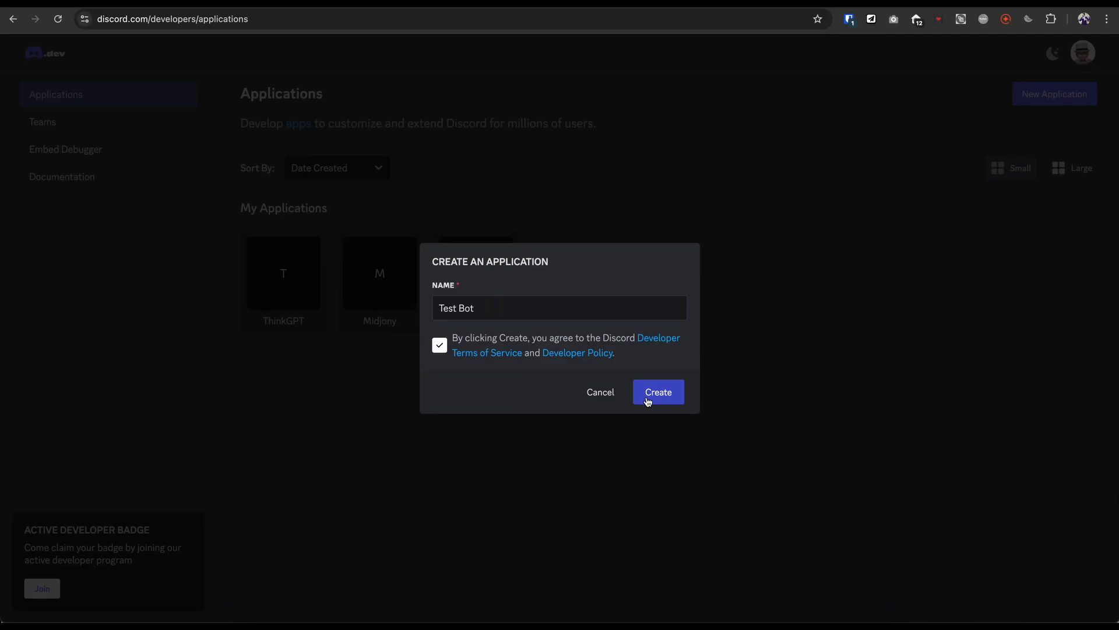
click(650, 396)
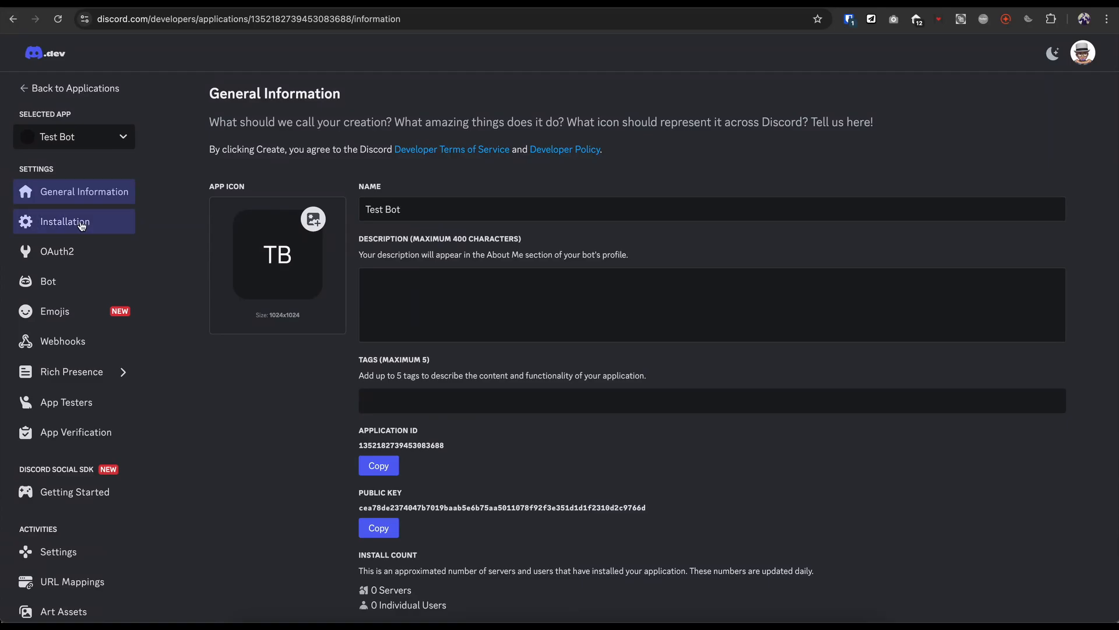
For guild installs of Test Bot, add the bot scope and the Attach Files, Manage Messages, Send Messages and View Channels permissions, and save.
click(80, 226)
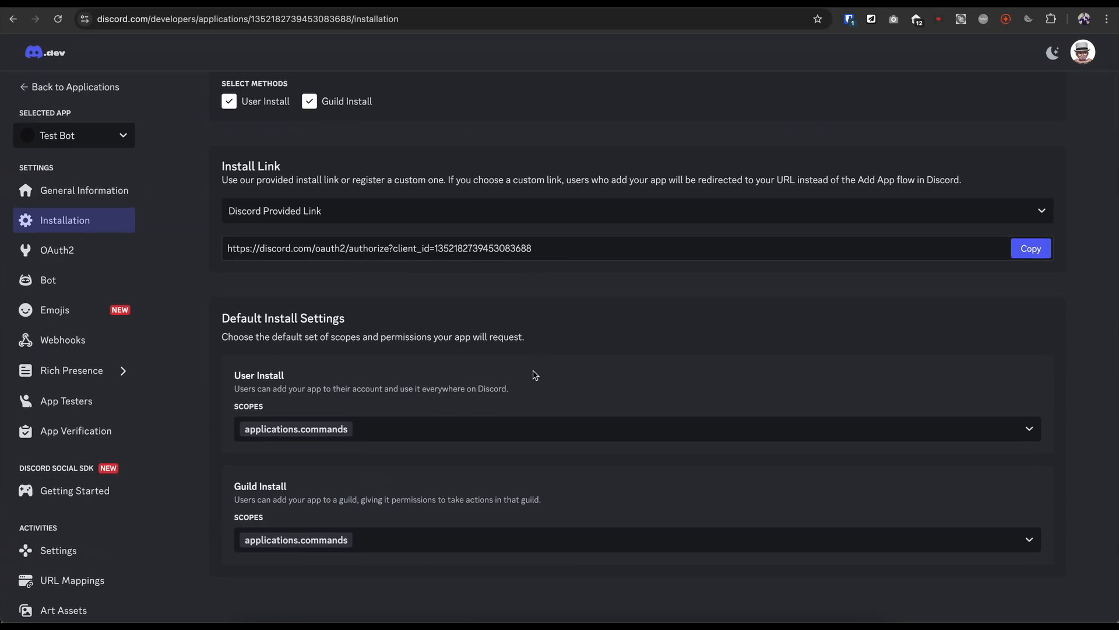
click(375, 544)
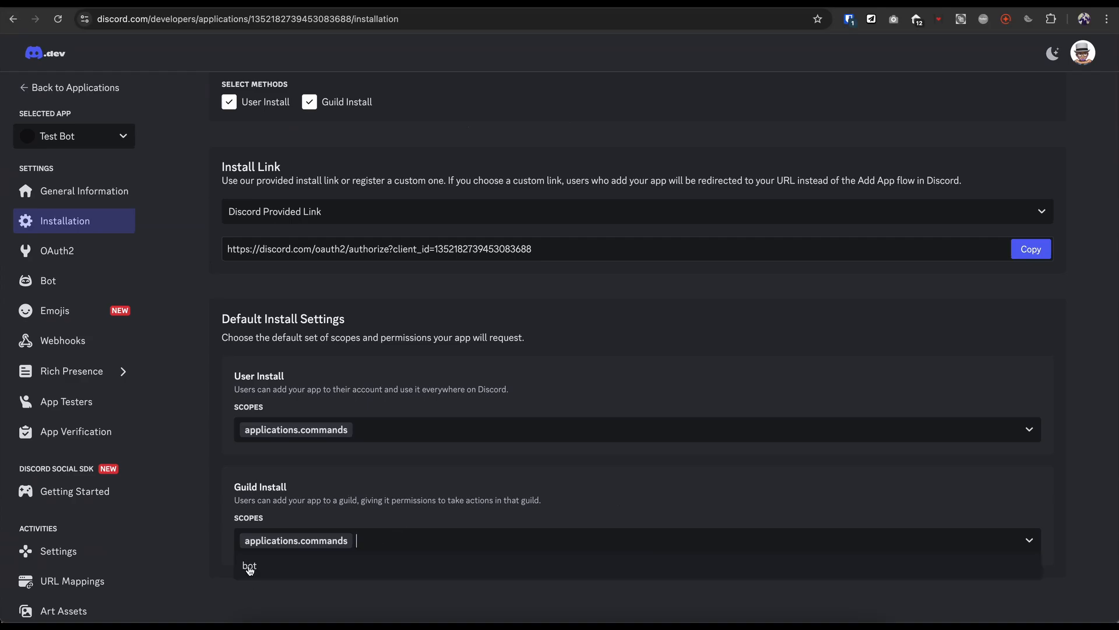
click(249, 567)
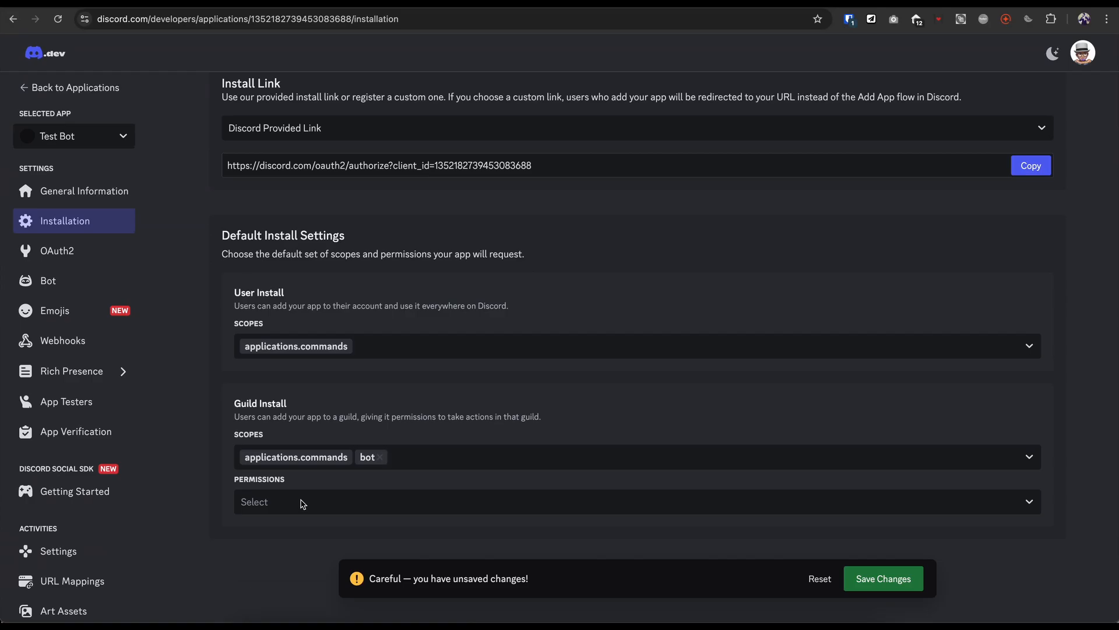
click(302, 503)
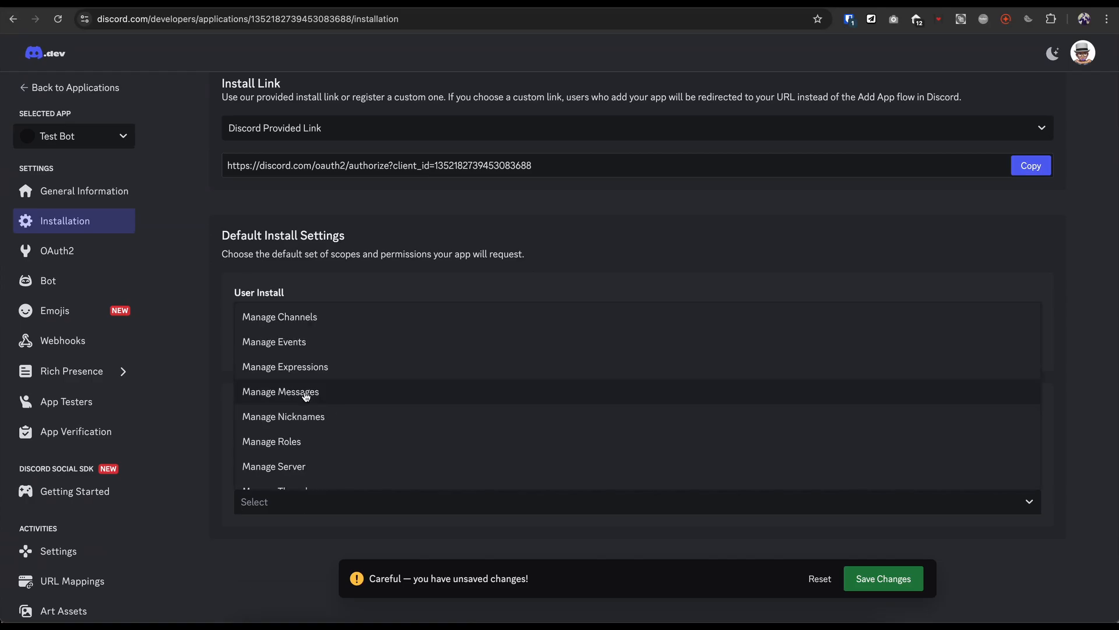
click(304, 393)
click(884, 580)
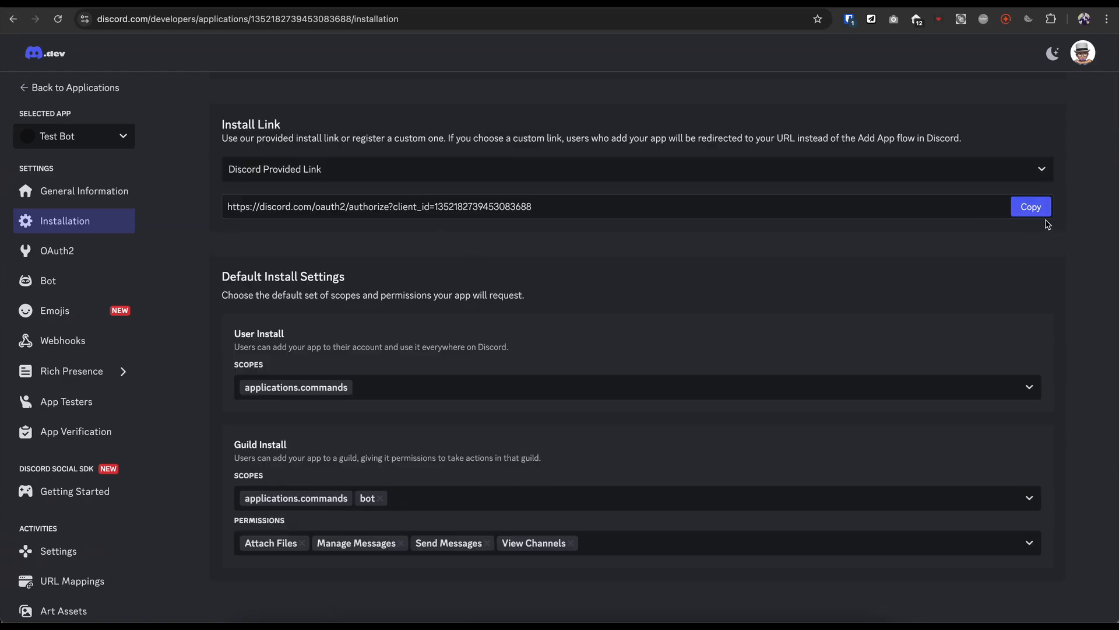
Open Test Bot's install link in a new browser tab and select AI server as the server to add it to.
click(1031, 209)
key(ctrl+t)
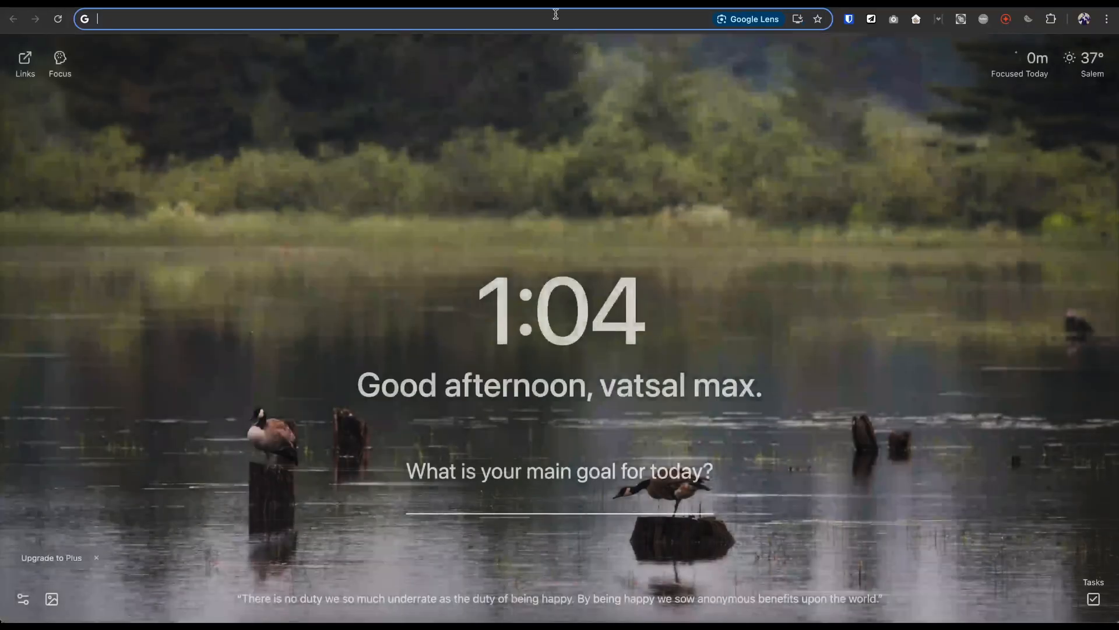
key(ctrl+v)
key(Return)
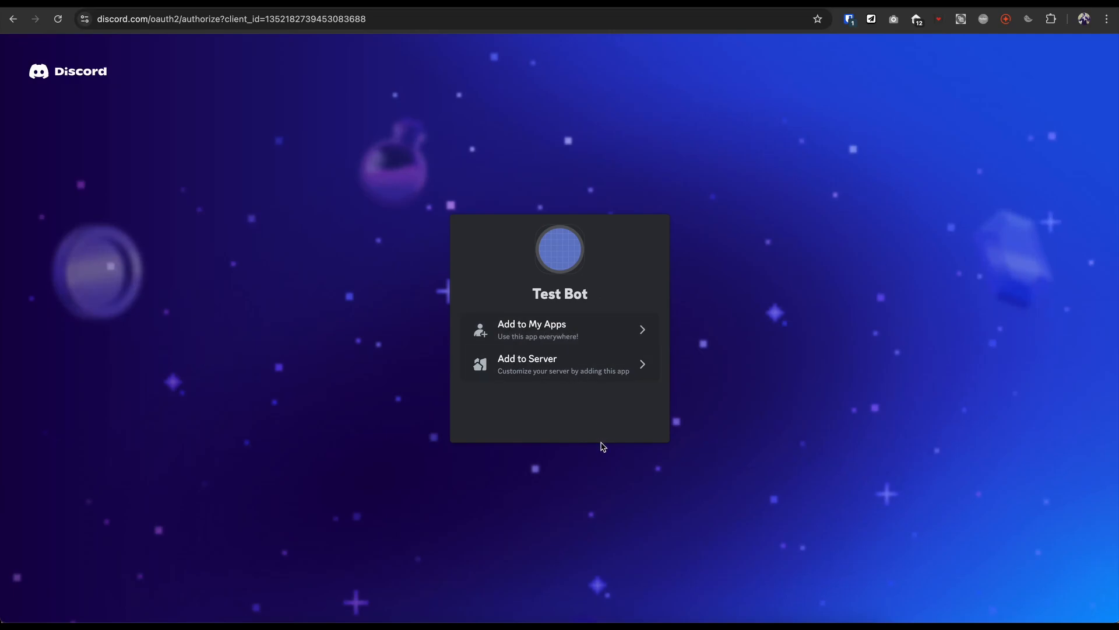
click(641, 365)
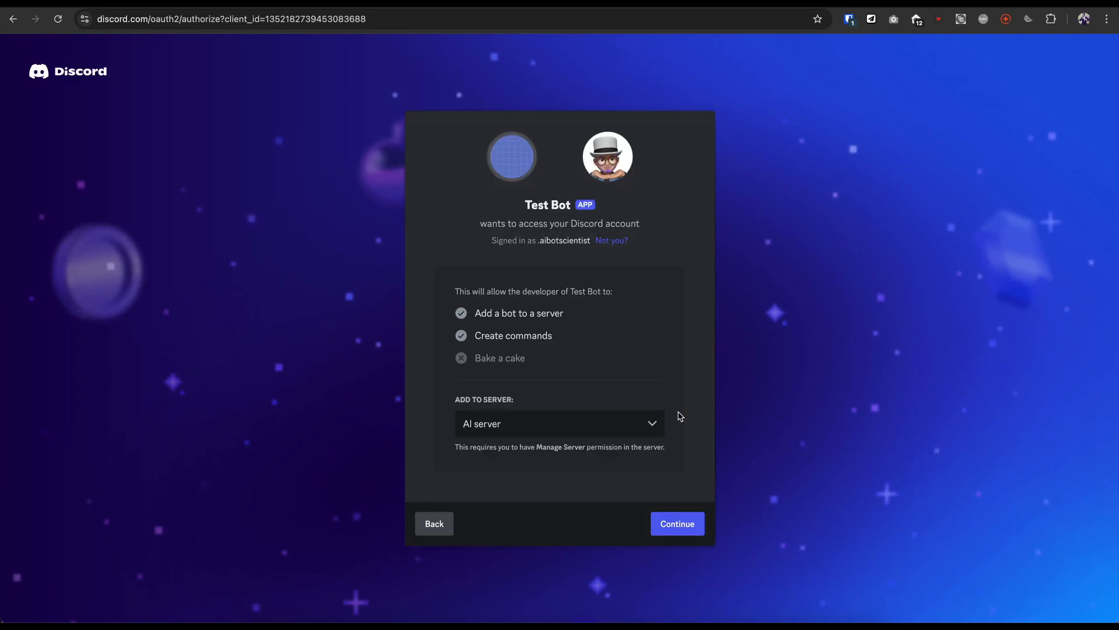
click(651, 424)
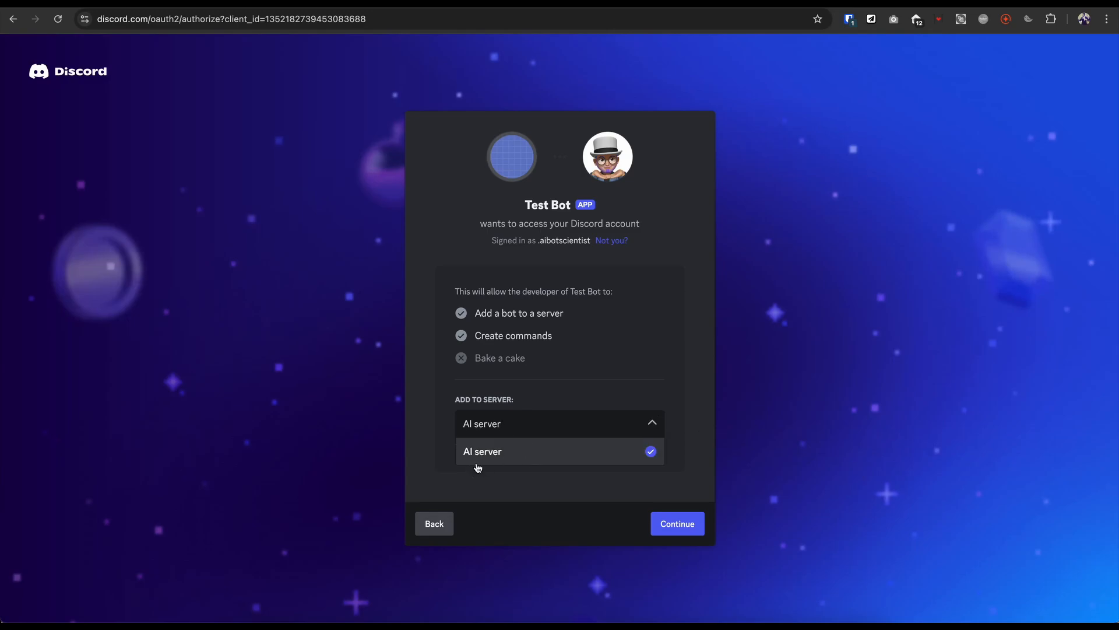
click(511, 392)
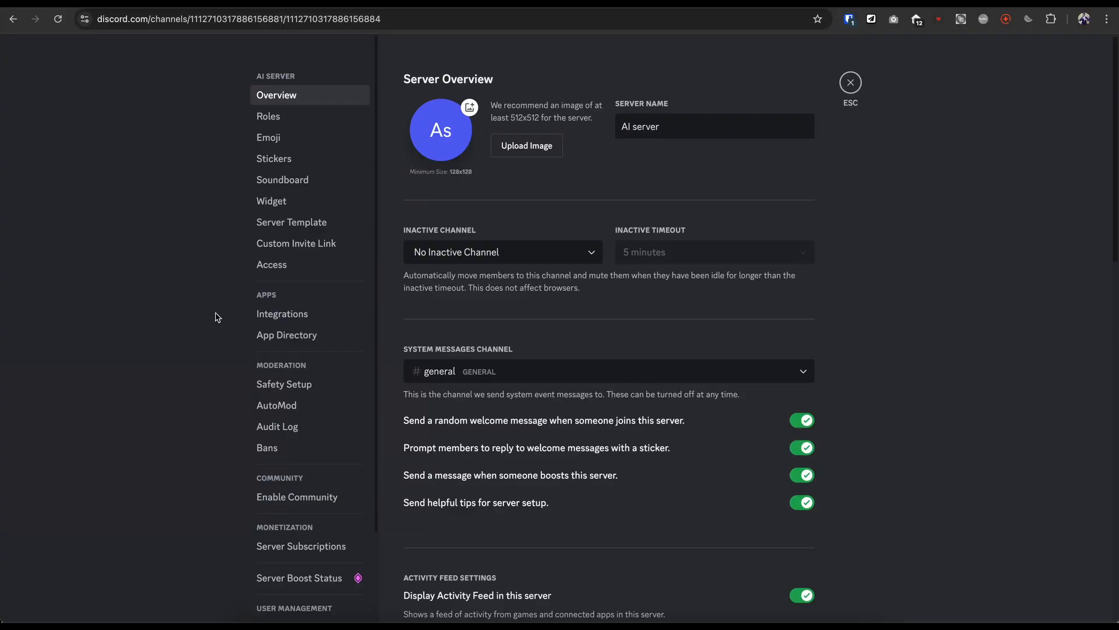
Check the AI server's integrations in Discord, and the bot token settings of Test Bot in the developer portal.
click(288, 318)
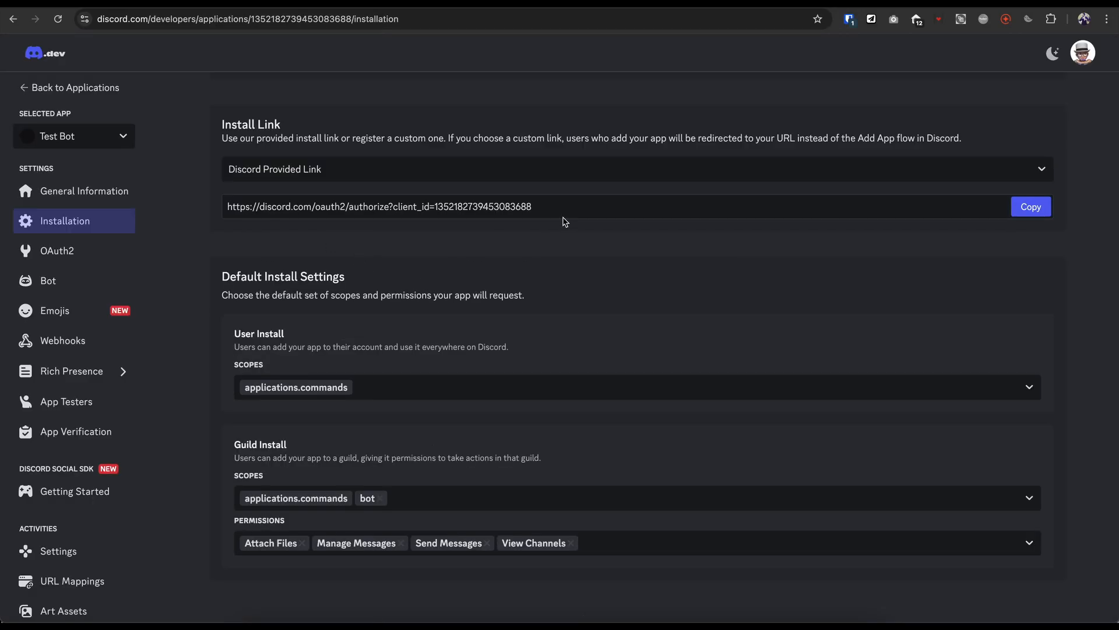
click(49, 282)
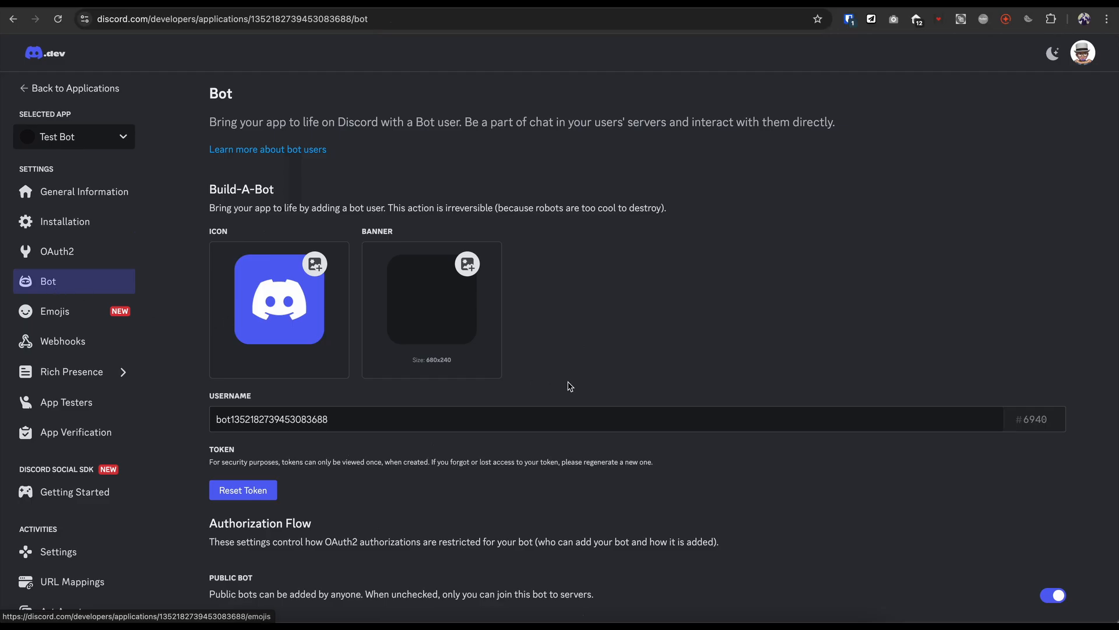
scroll(567, 385, down, 3)
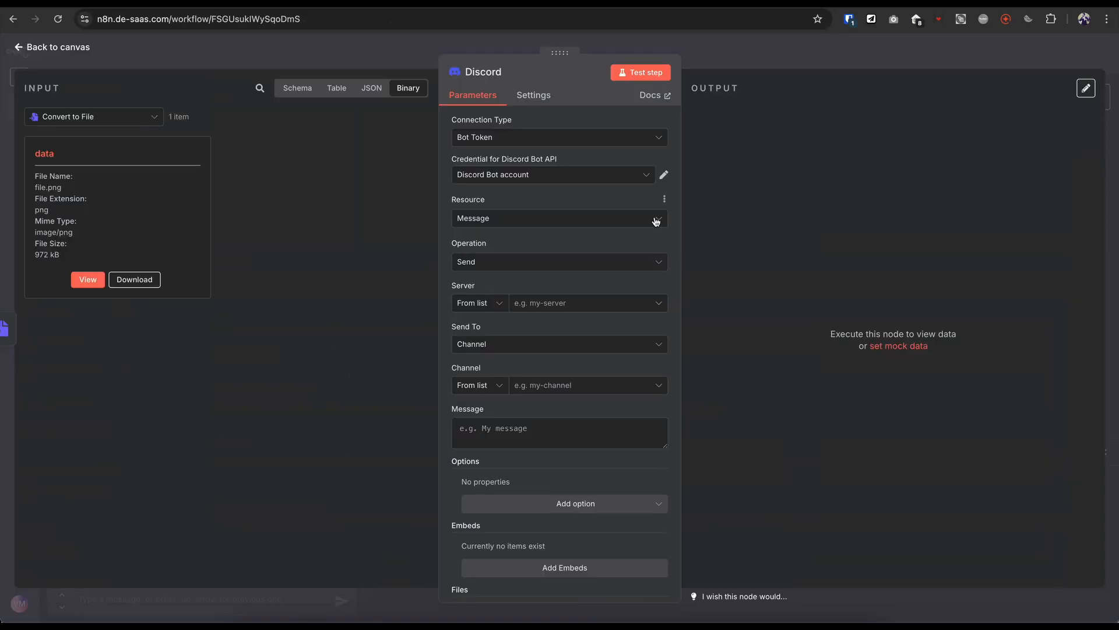
click(647, 176)
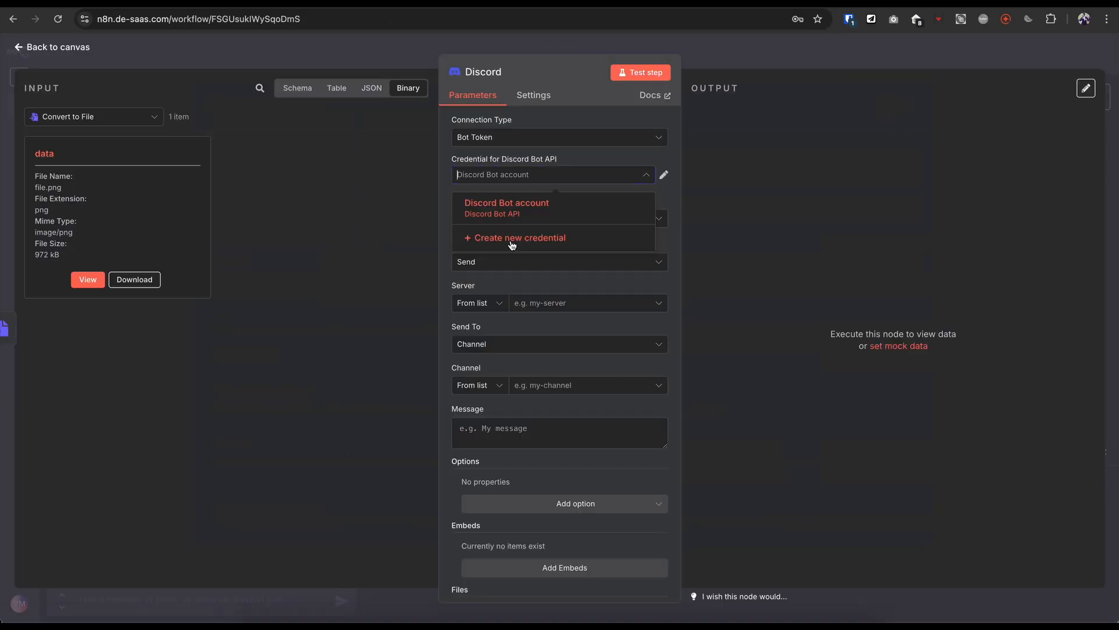
click(567, 242)
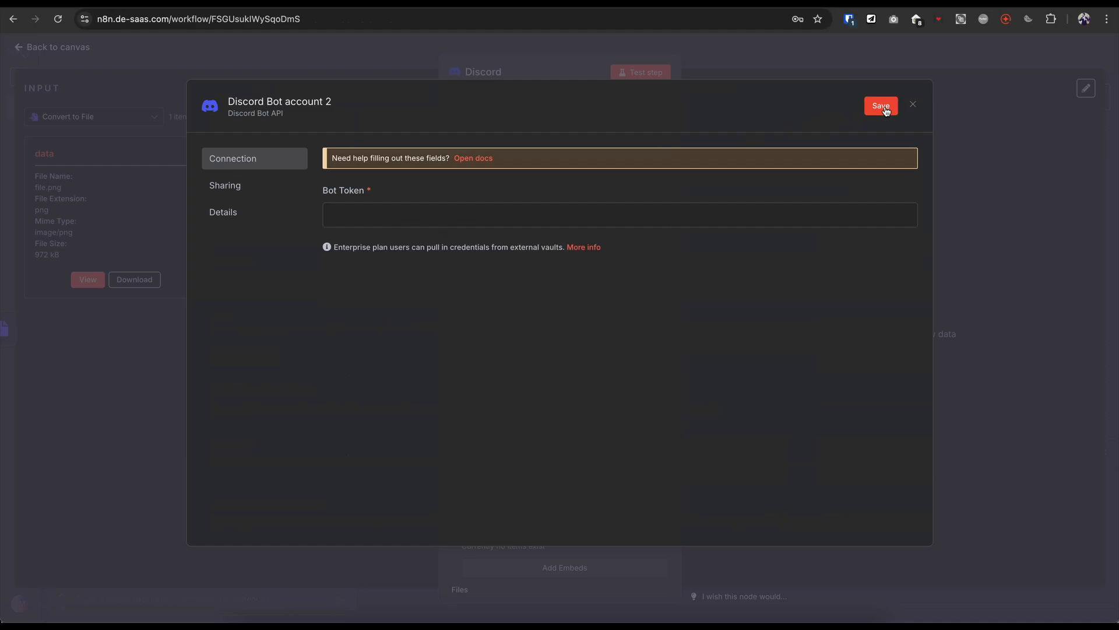
click(912, 105)
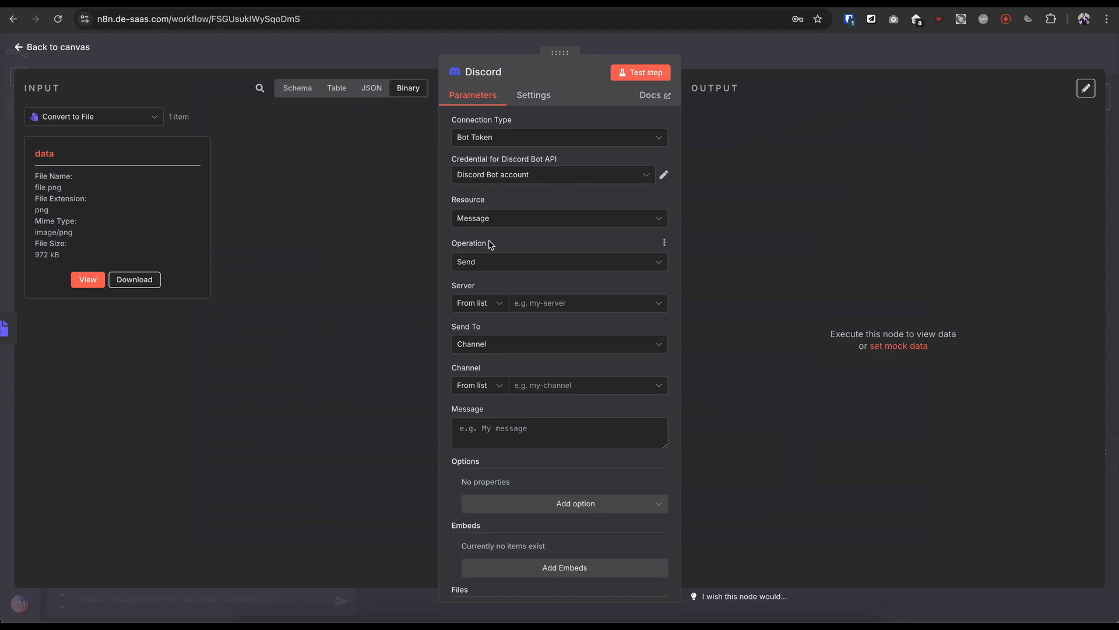
Set the Discord node's server to AI server and its channel to general, reviewing Test Bot's installation permissions in the developer portal in between.
click(659, 305)
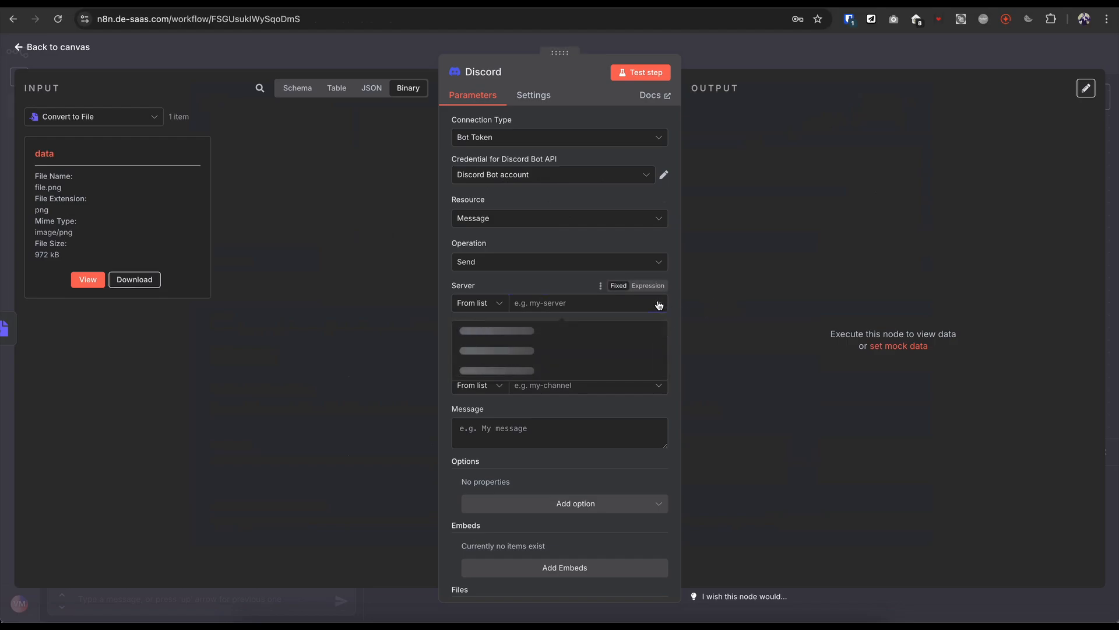
click(476, 332)
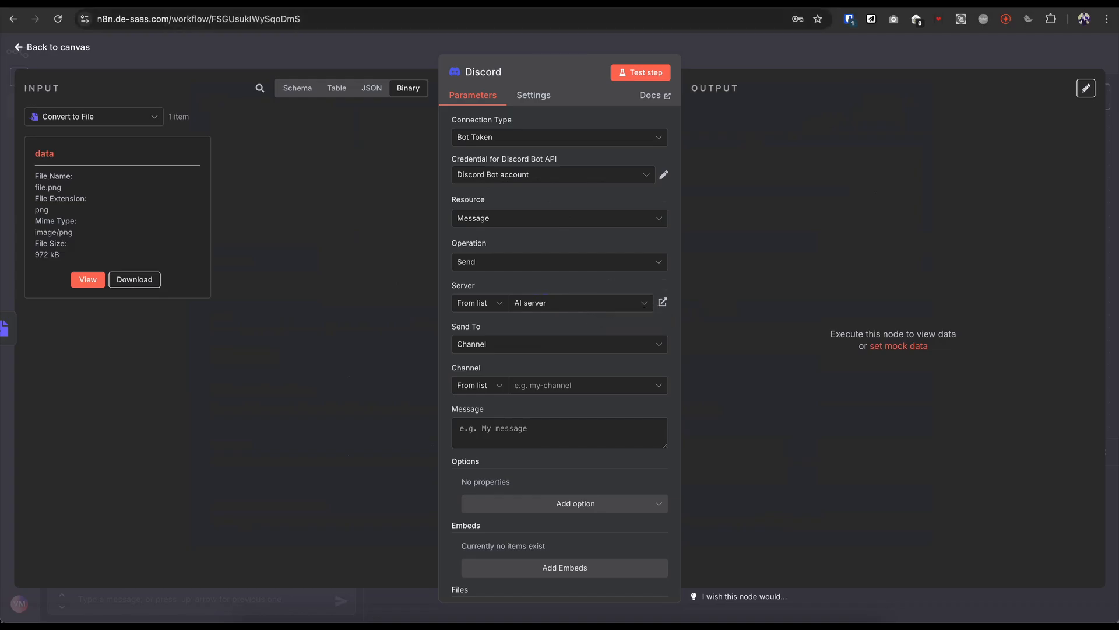
key(ctrl+Tab)
click(61, 224)
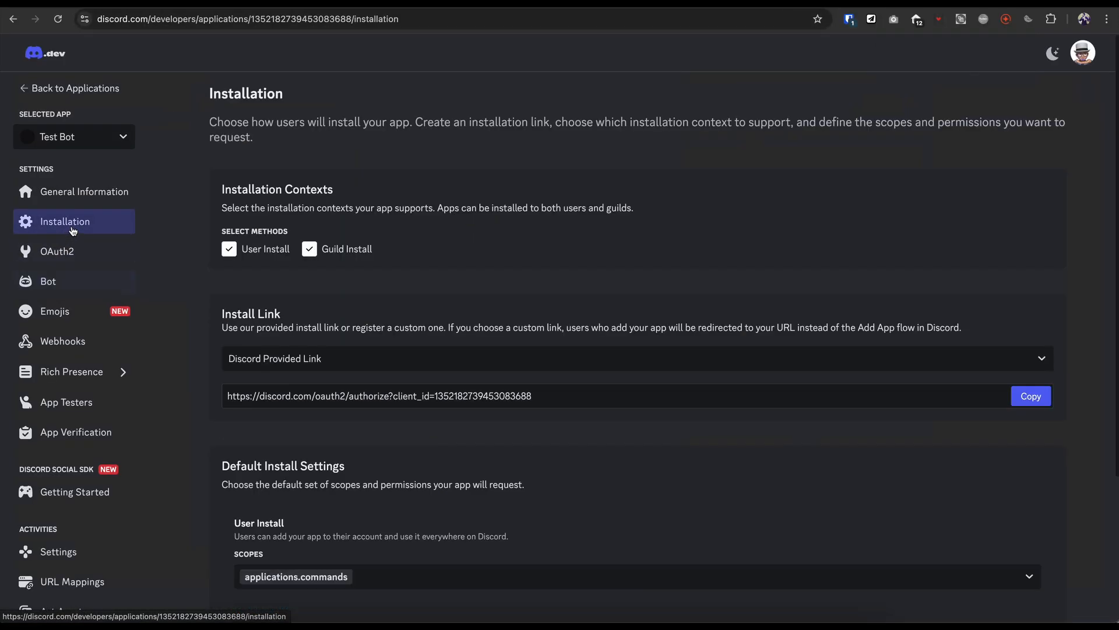
scroll(505, 425, down, 2)
scroll(525, 423, down, 2)
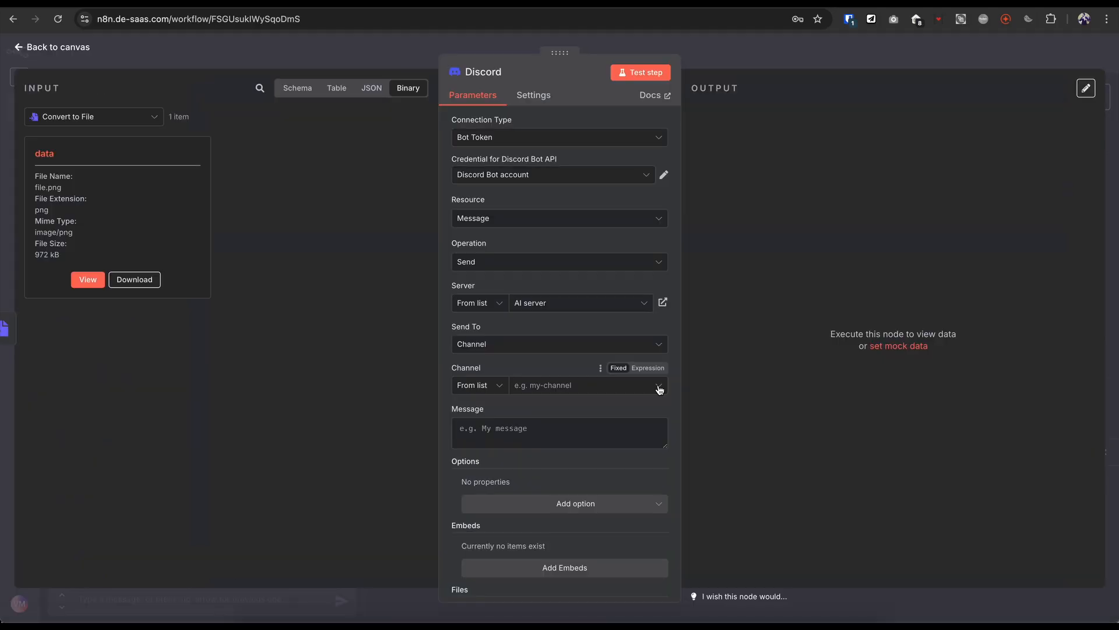
click(659, 387)
click(590, 411)
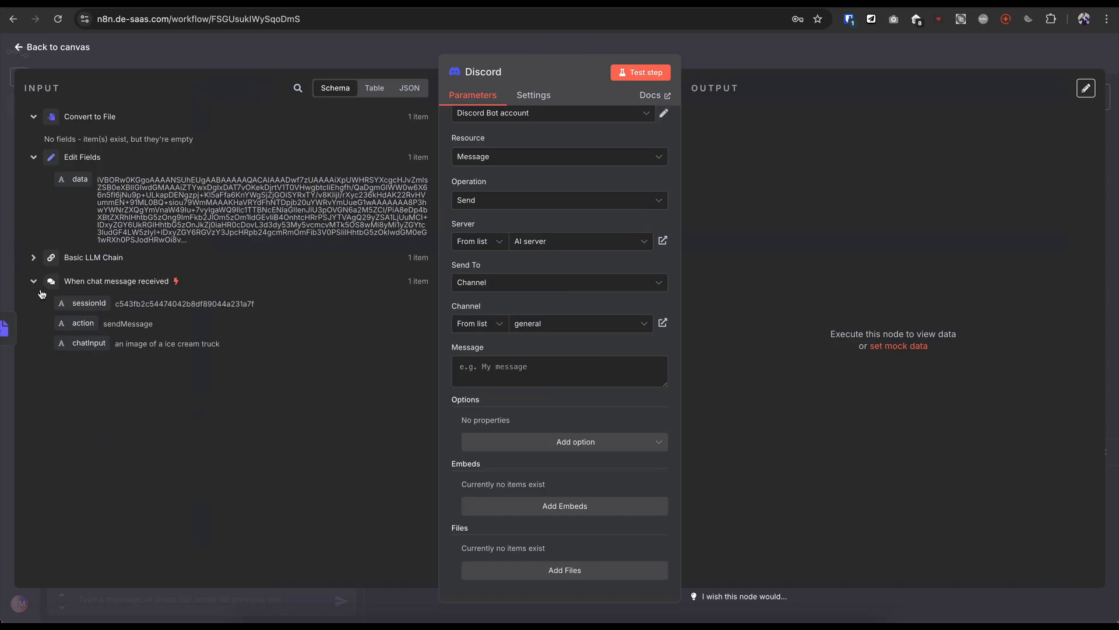
Map chatInput from the chat trigger into the Discord message and attach a file from the input data field named data.
drag(87, 343, 519, 368)
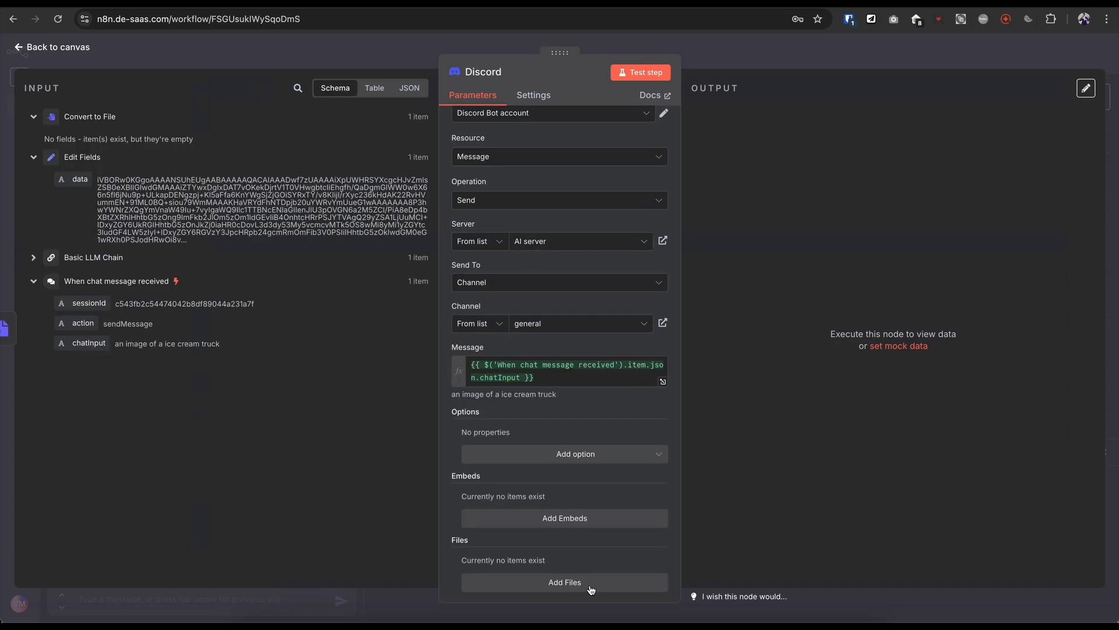
click(564, 582)
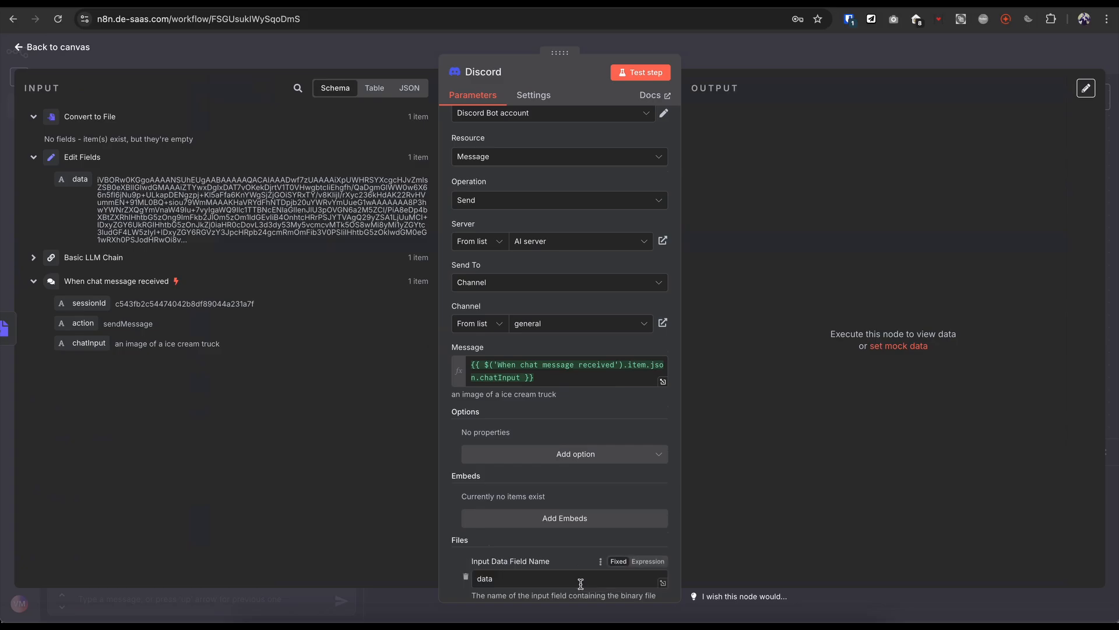
scroll(560, 524, down, 2)
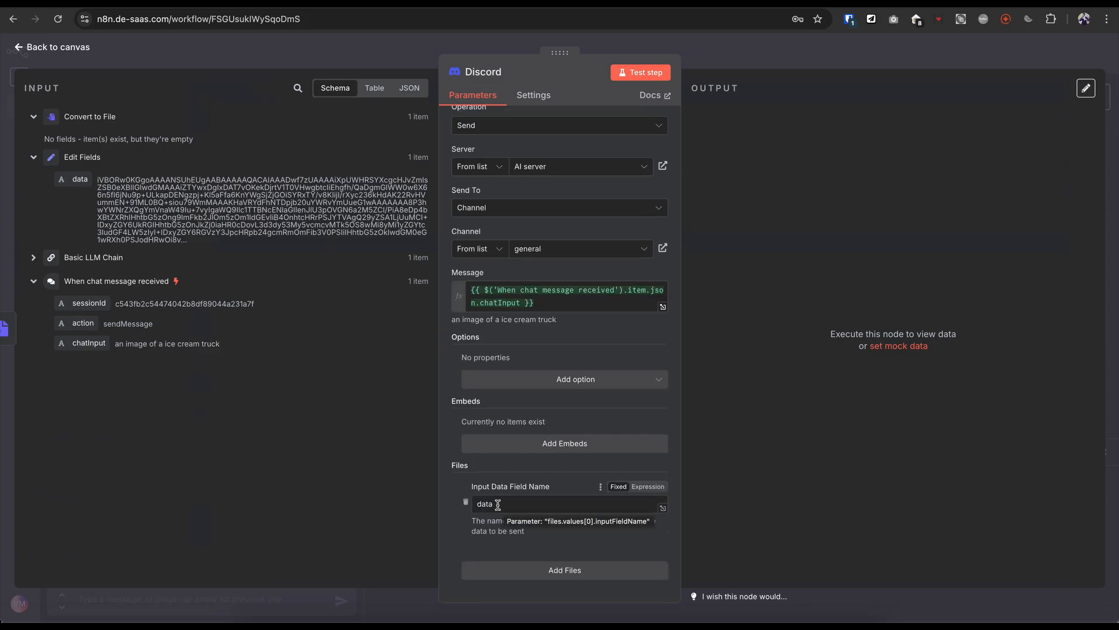
Test the Discord node, return to the canvas and save the workflow.
click(640, 74)
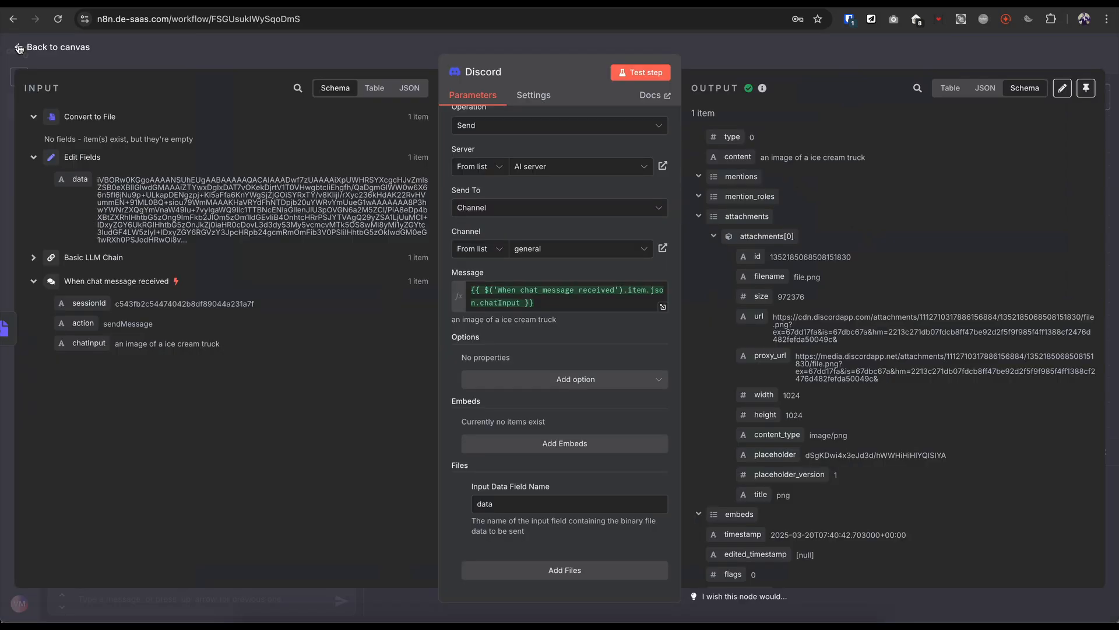
click(19, 48)
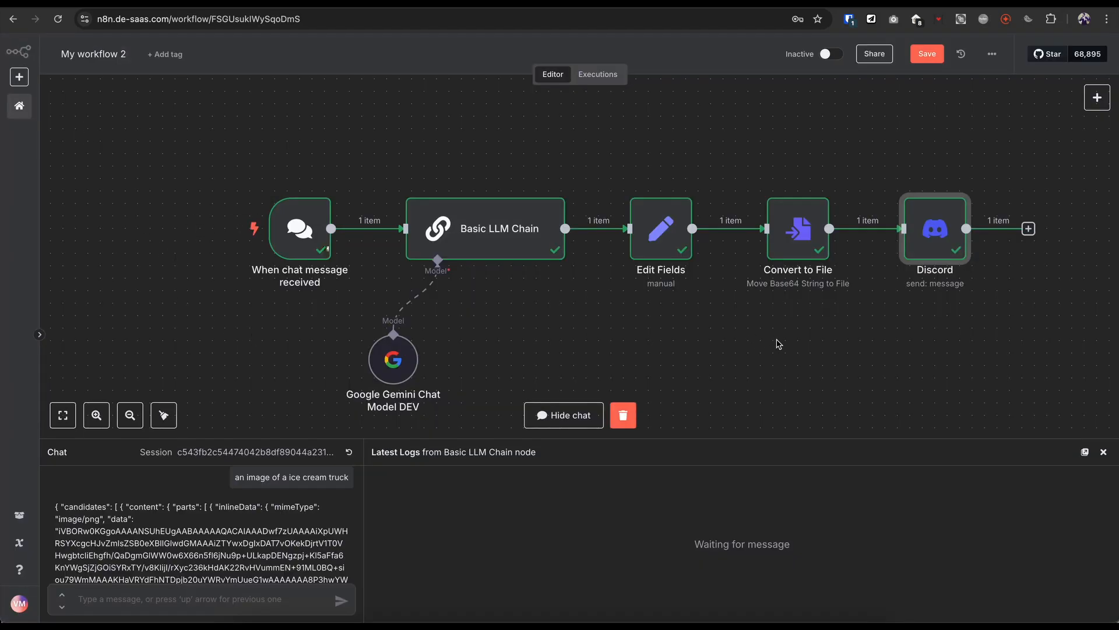
click(927, 54)
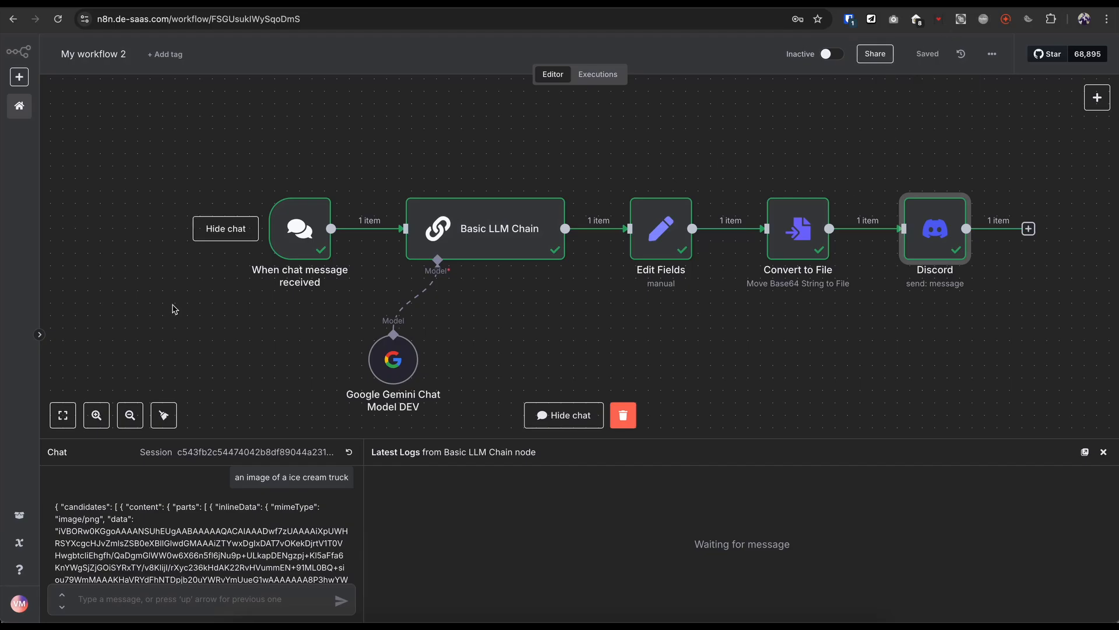
Send the chat prompt "a marvel super hero with spider like powers holding a shield and carrying a hammer with green ovesized body" and view the posted image.
click(623, 417)
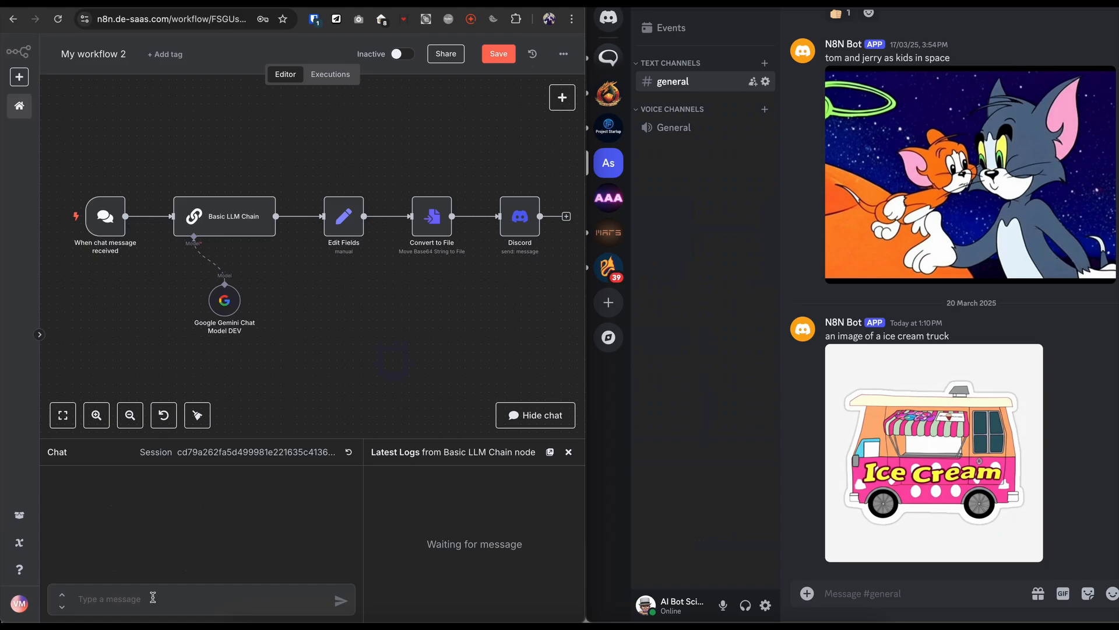
text(a marvel super hero with spider like powers holding a shield and carrying a hammer with gree ovesized body)
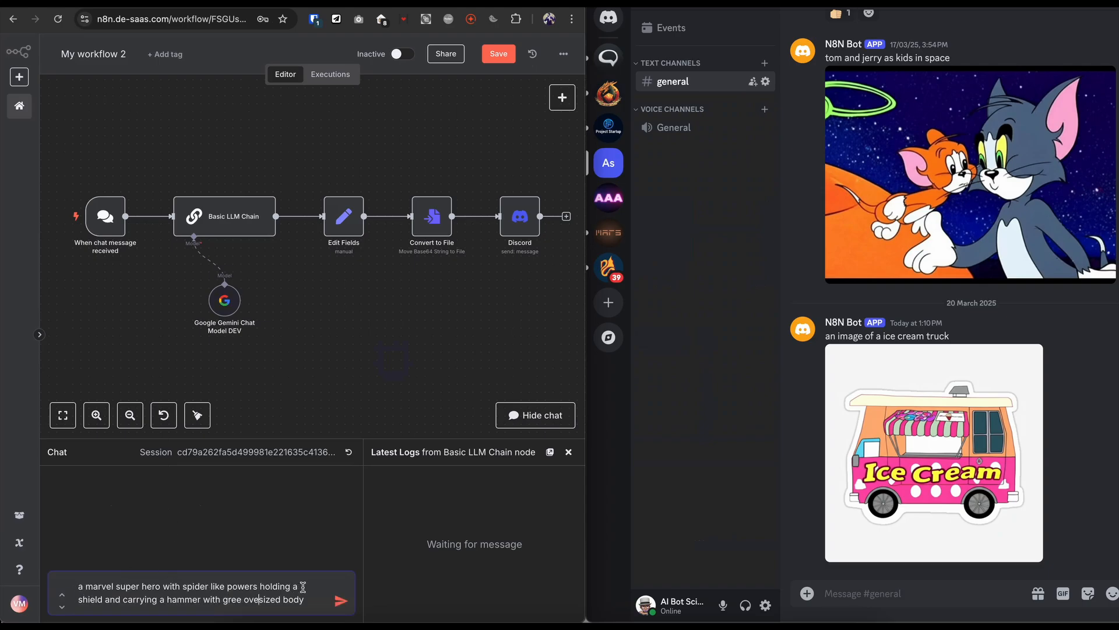
click(260, 600)
text(n)
click(341, 600)
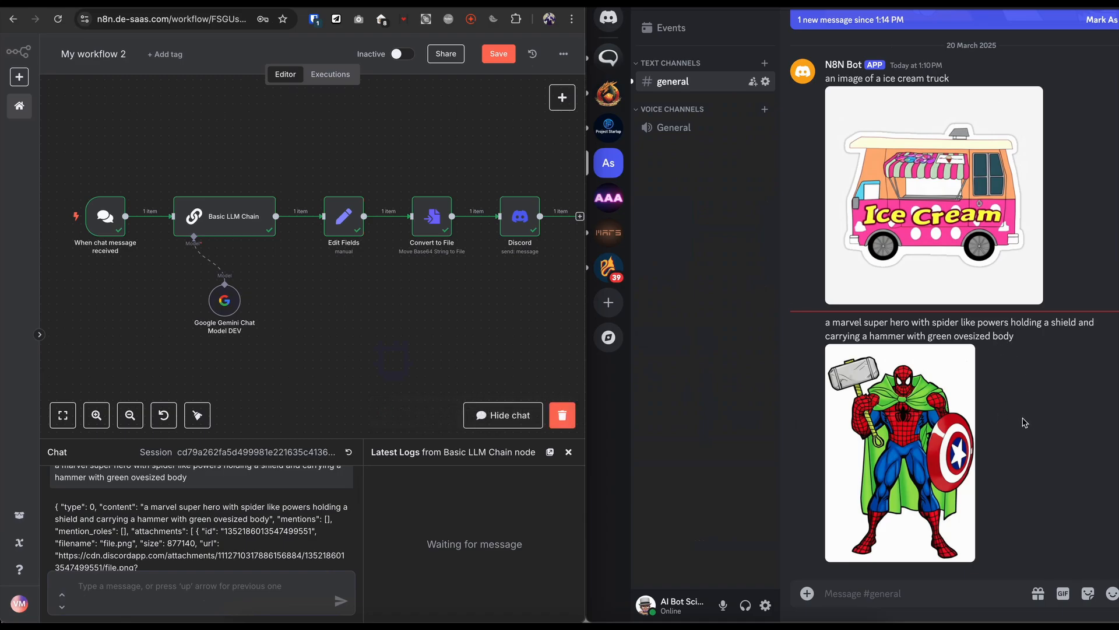
click(901, 408)
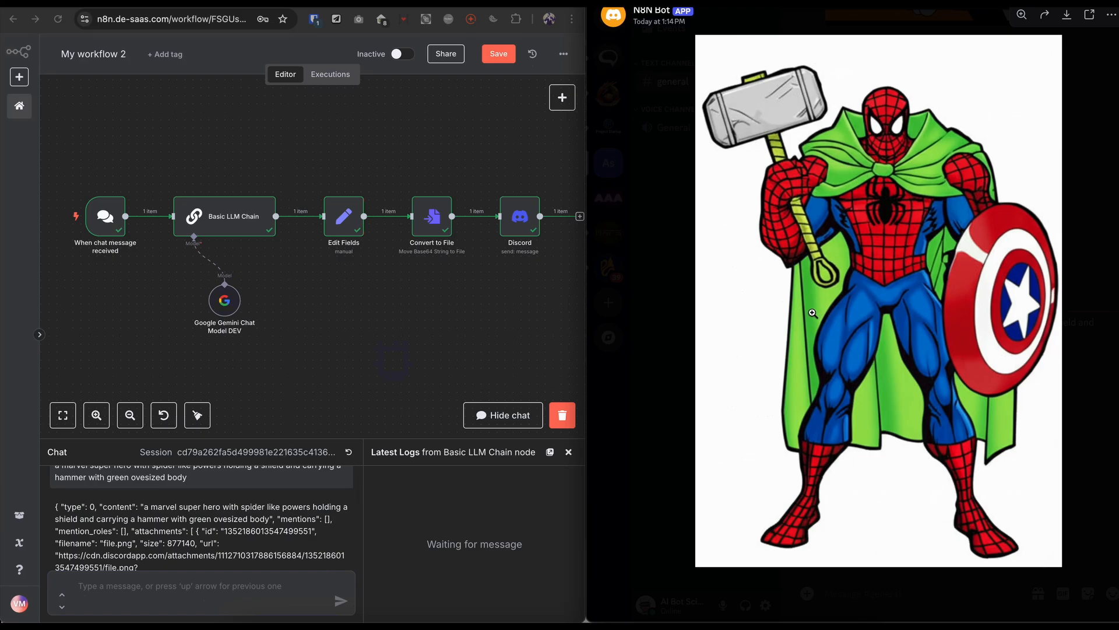
click(723, 429)
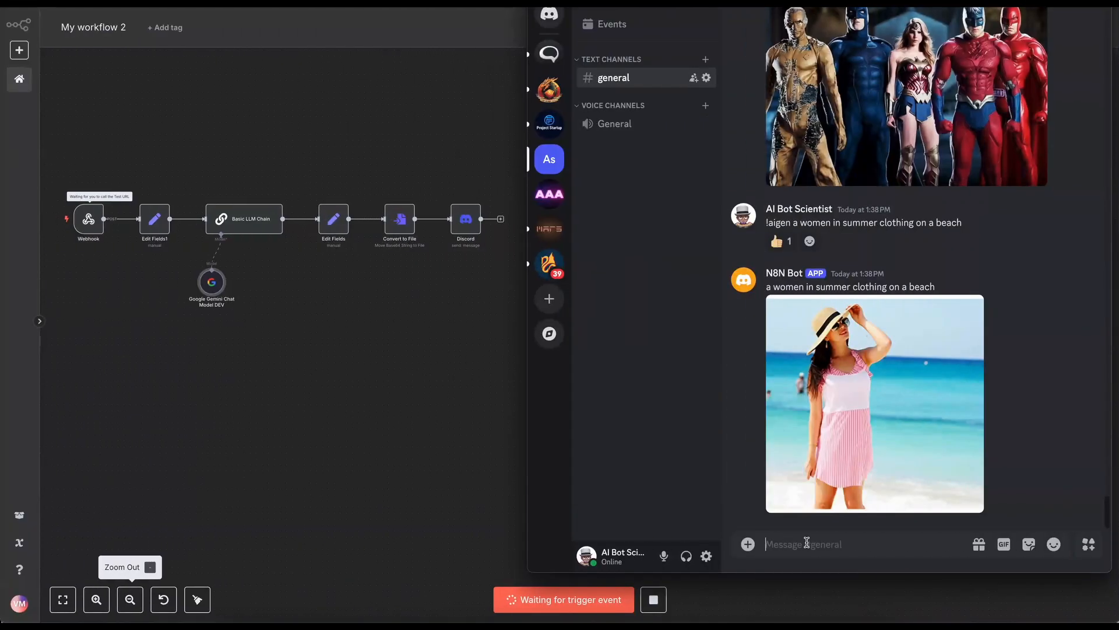
Trigger the webhook version of the workflow by posting "!aigen a boat sailing in an ocean" in Discord's general channel, and view the generated image.
text(!aigen)
text(a boat sailing in an ocean)
key(Return)
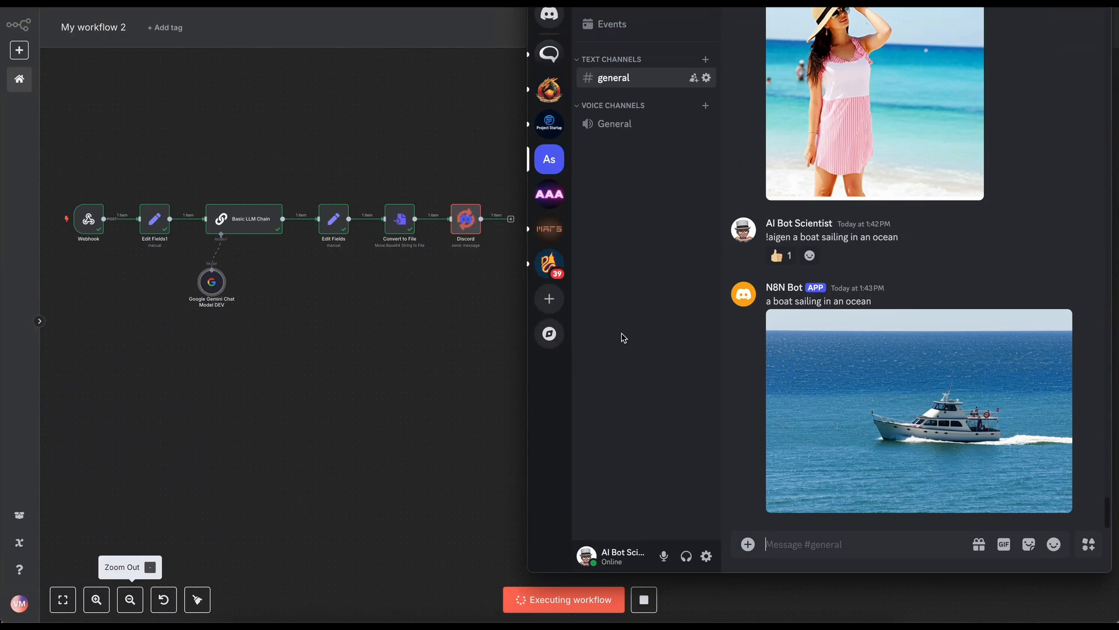
click(836, 369)
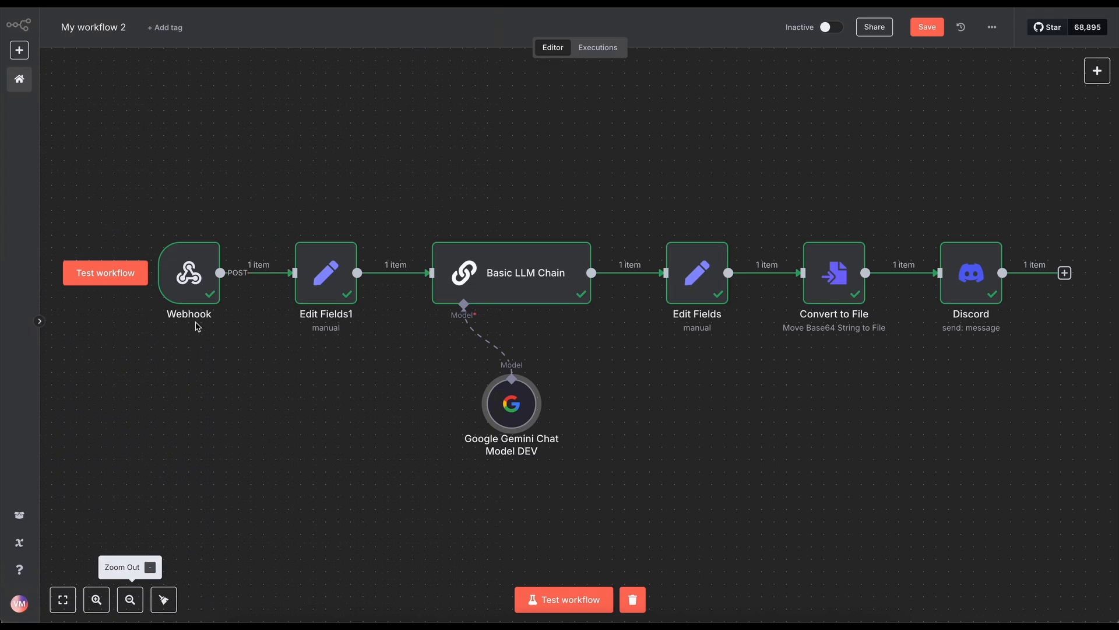
Review the settings and data of the webhook workflow's nodes, from the Webhook through Edit Fields1 and Basic LLM Chain to Discord.
double_click(190, 280)
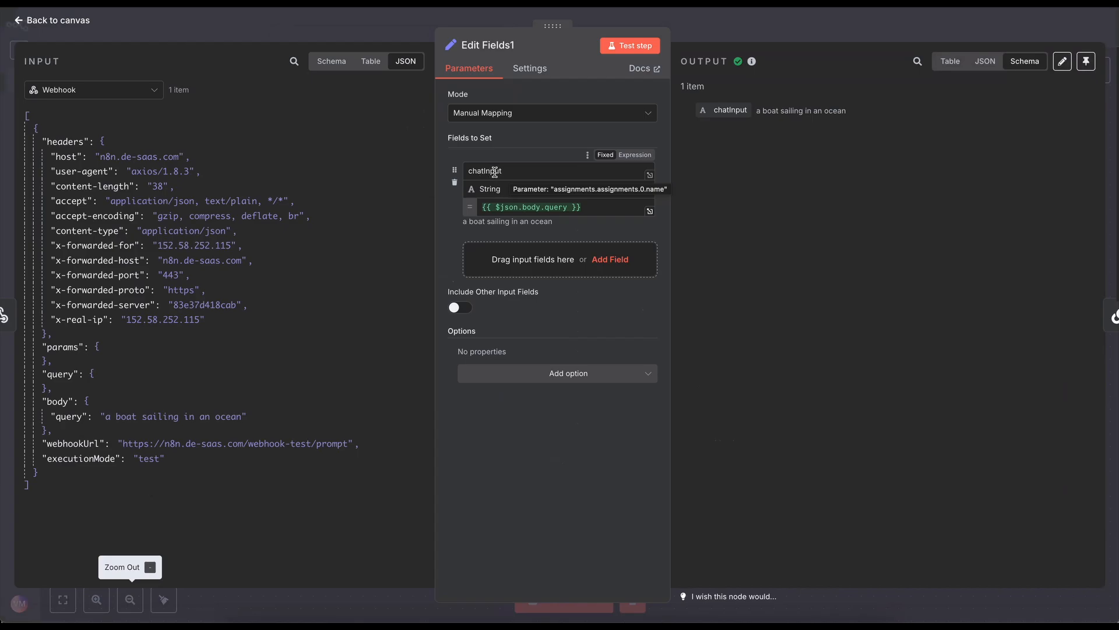
click(19, 22)
double_click(504, 281)
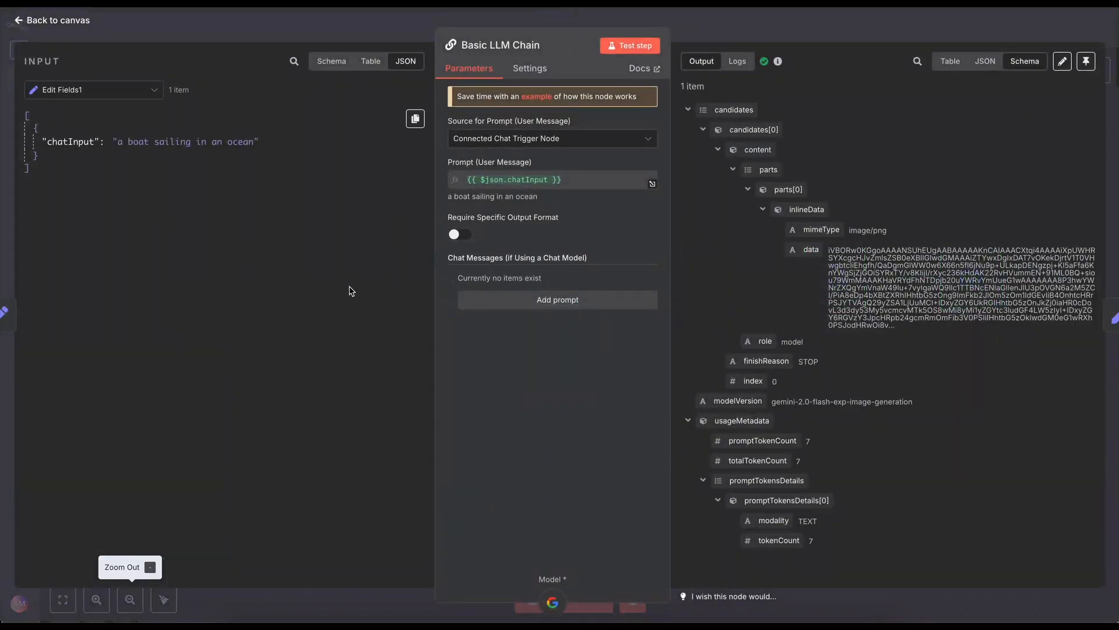
click(42, 21)
double_click(696, 276)
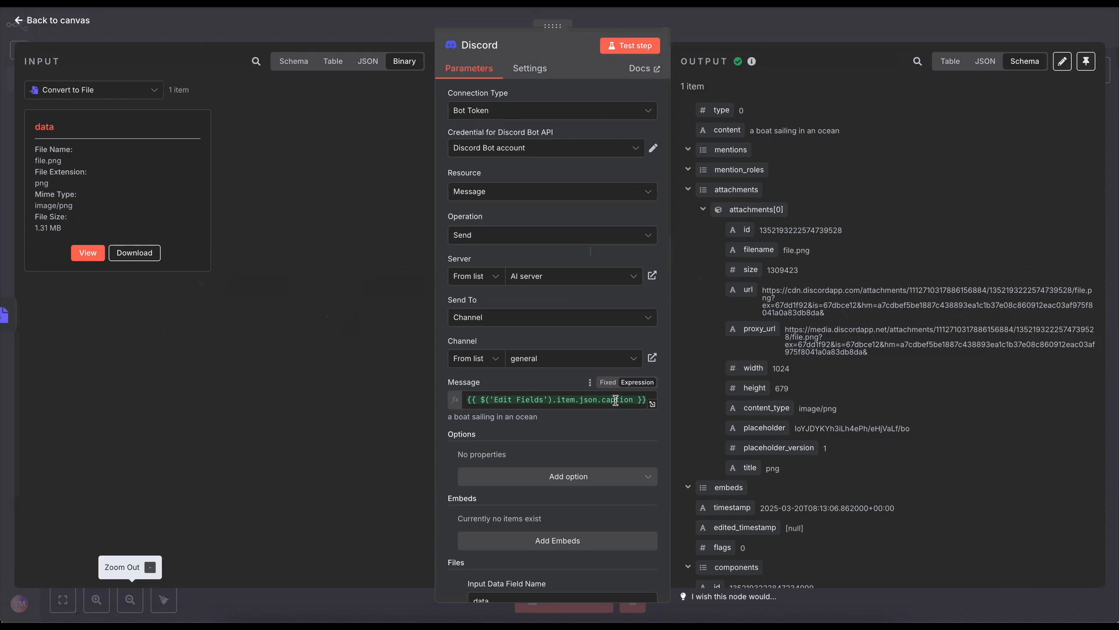
key(Escape)
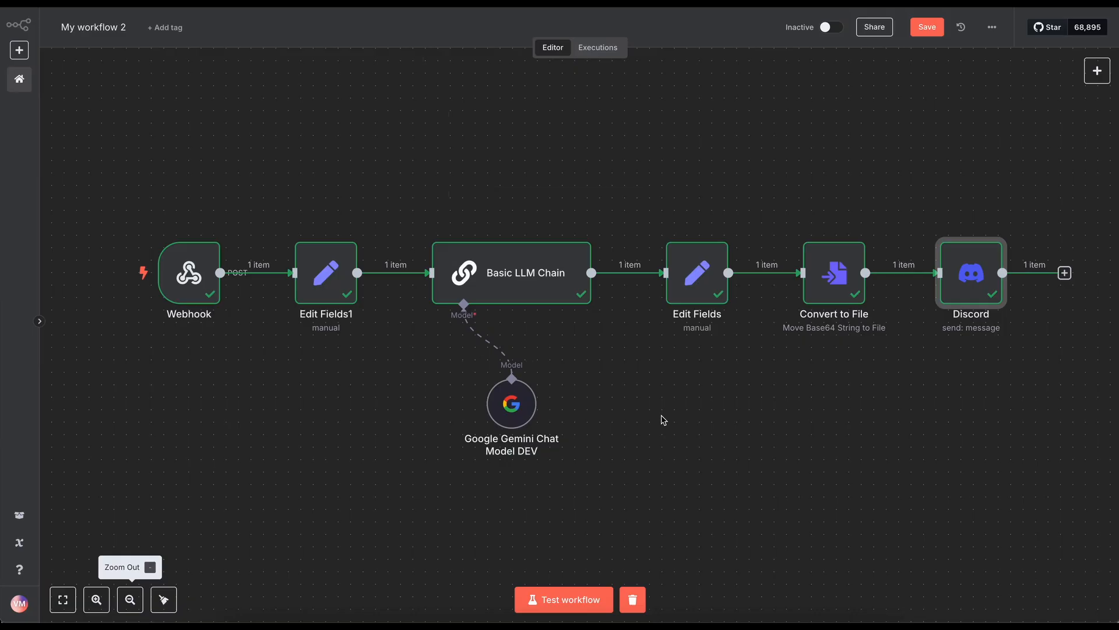
Test the workflow by posting "!aigen a man flying with the airplane" in Discord's general channel, and enlarge the generated image.
click(565, 600)
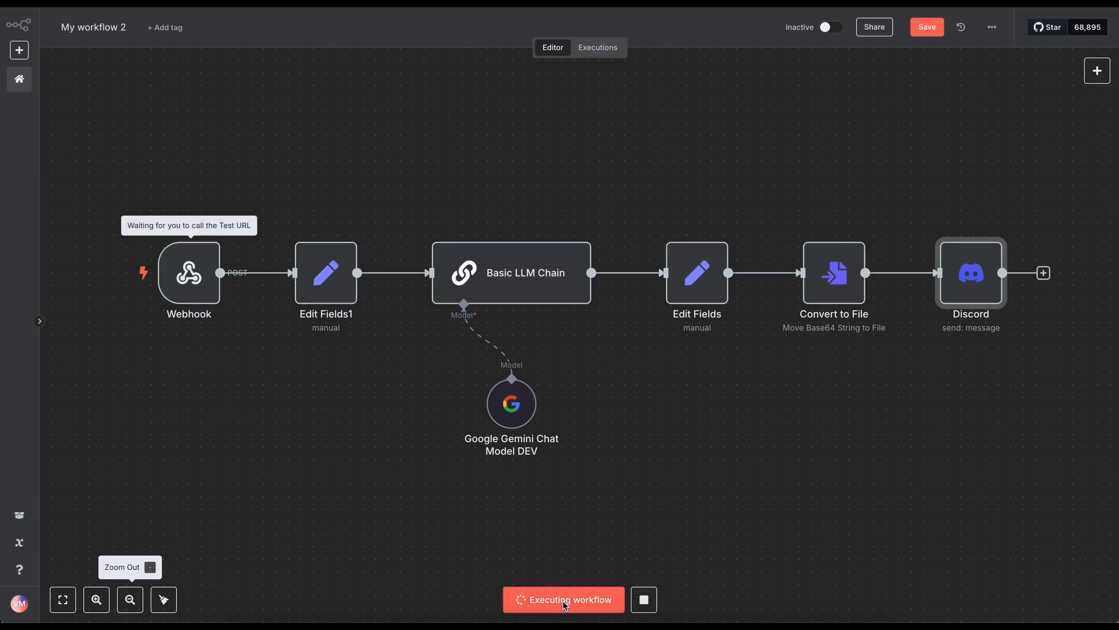
key(alt+Tab)
text(!aigen)
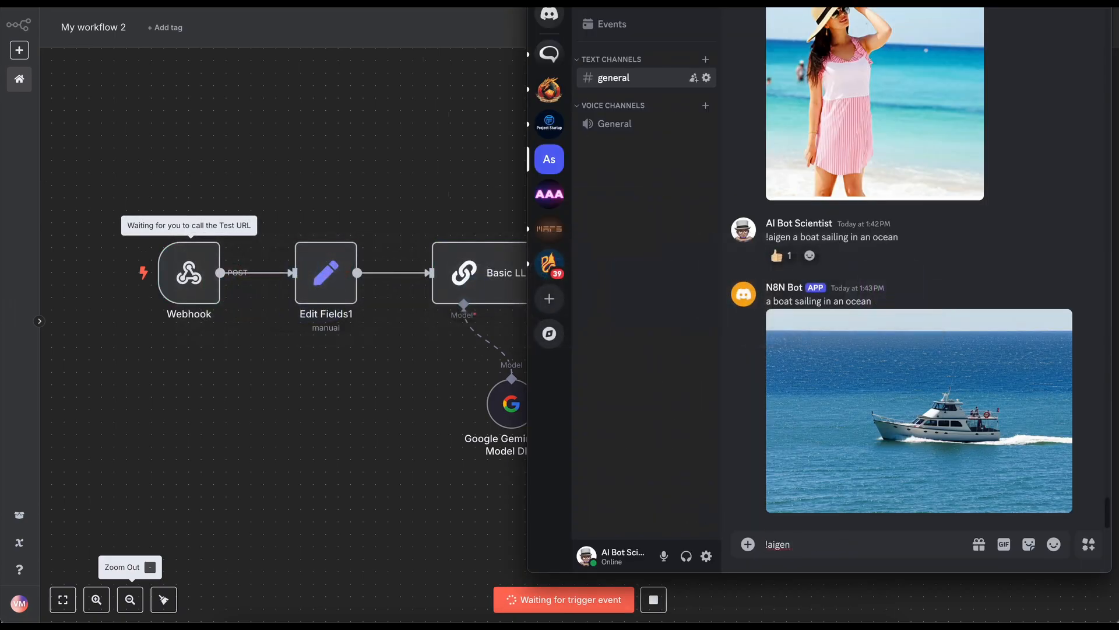
text( a man flying with the airplane)
key(Return)
key(alt+Tab)
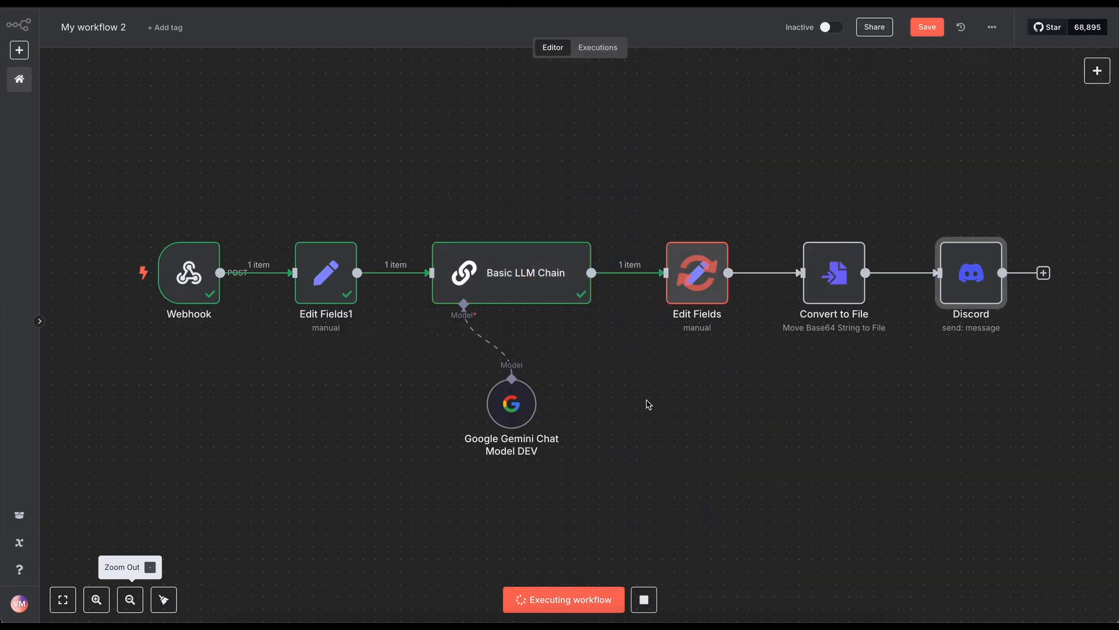
key(alt+Tab)
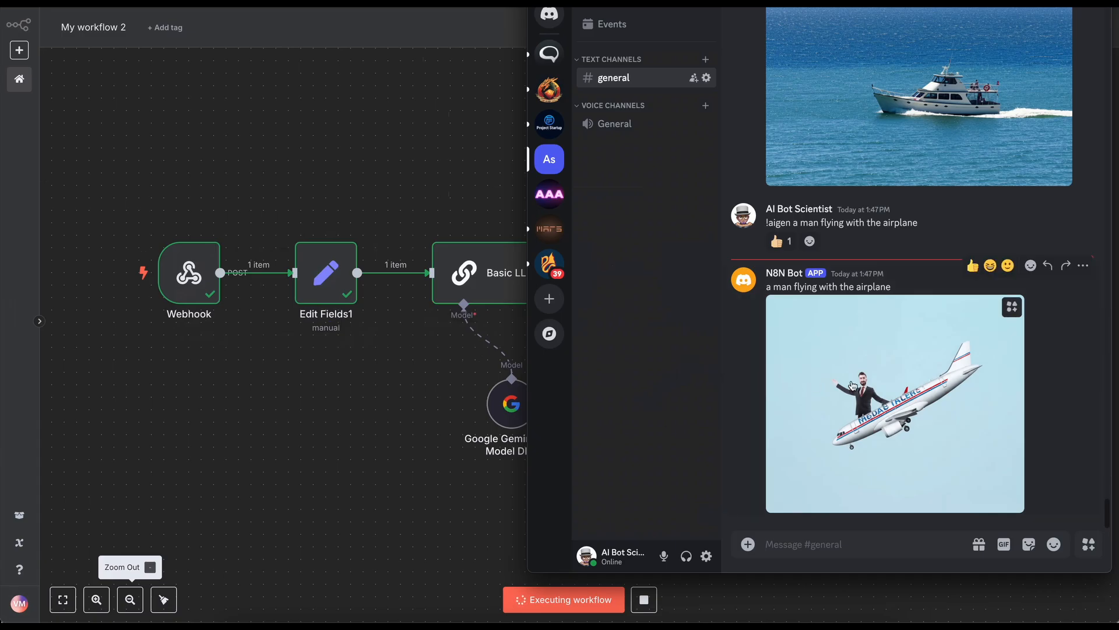
click(895, 302)
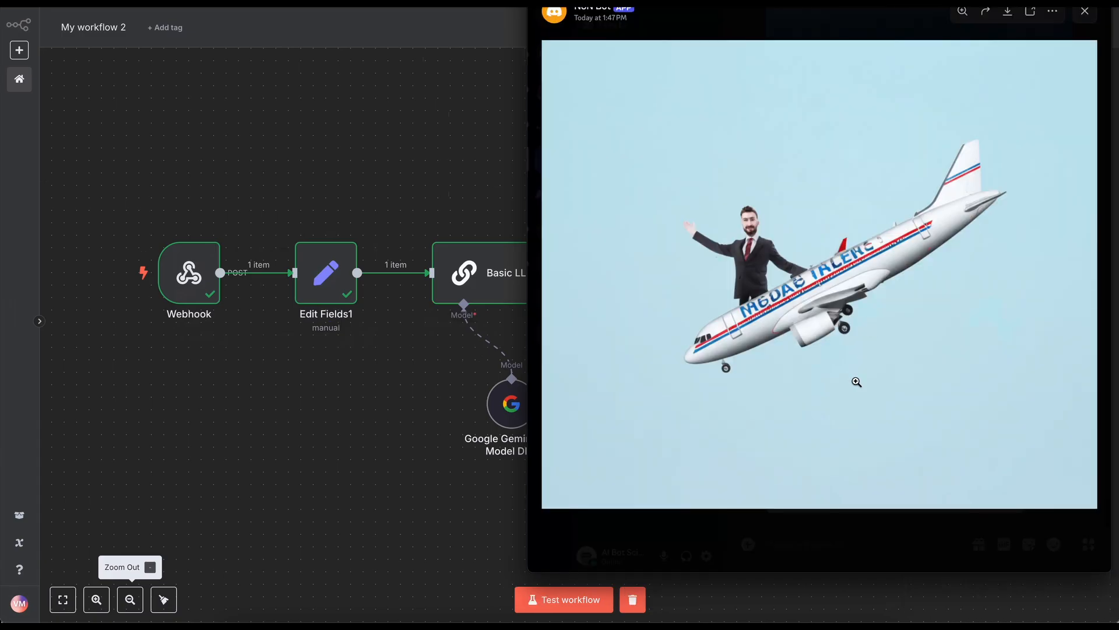